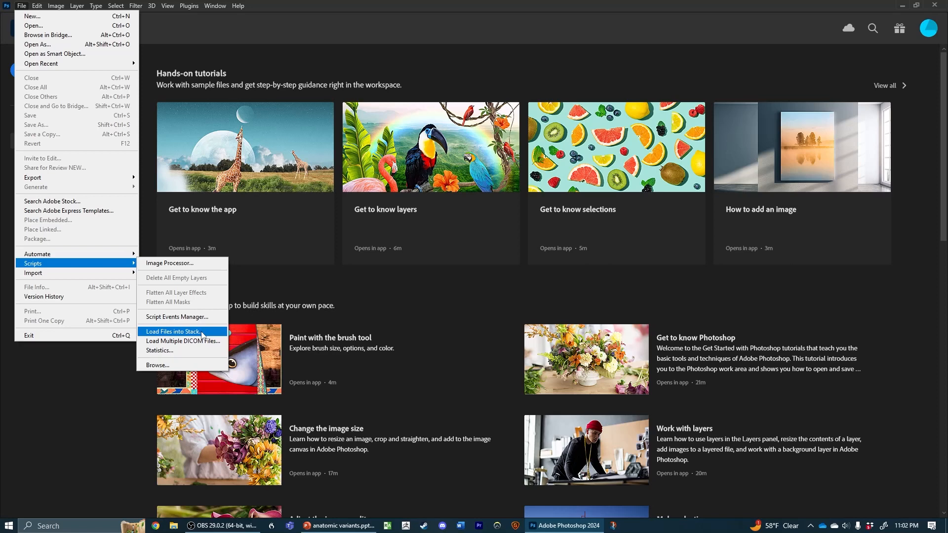
Step: Load the images 0008.jpg through 0020.jpg from the Desktop folder 0003_jpg into a single document as a layer stack
left_click(202, 334)
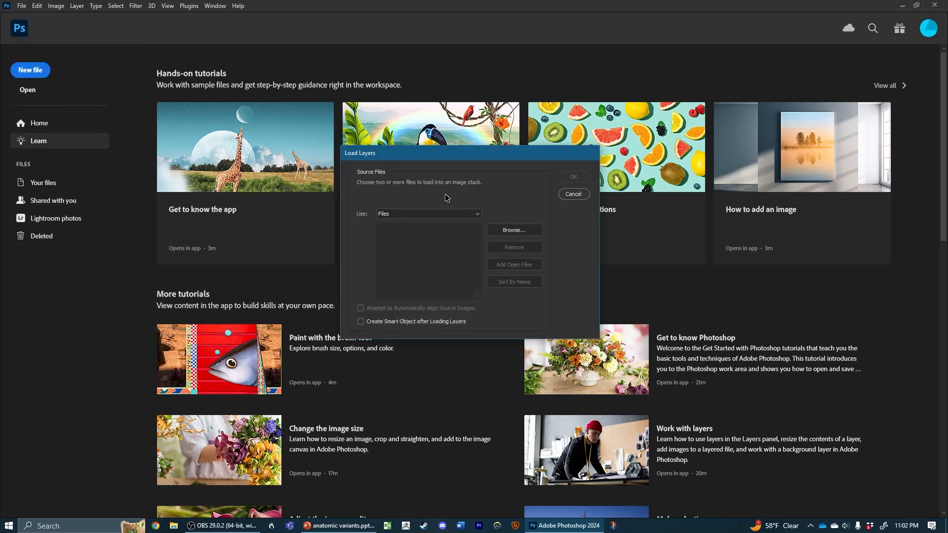
left_click(524, 232)
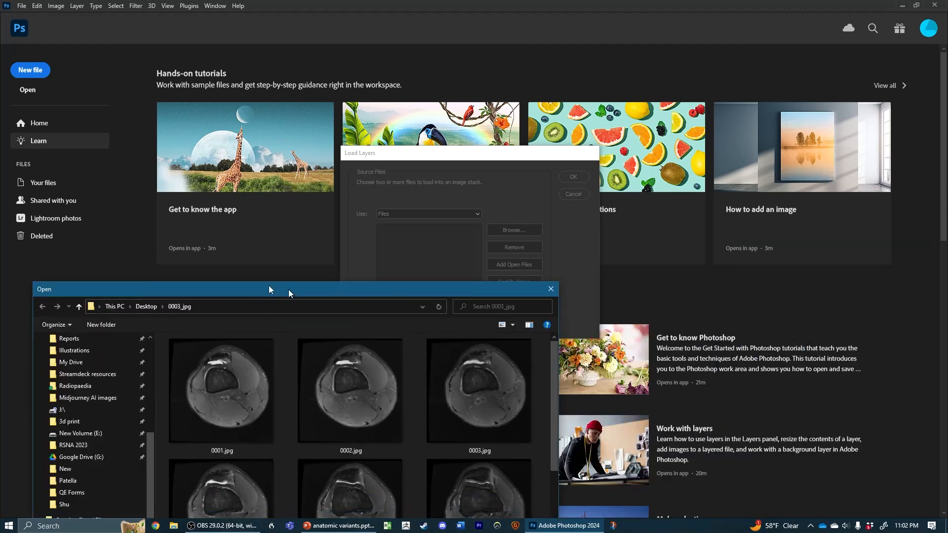
left_click_drag(268, 285, 390, 70)
left_click(438, 291)
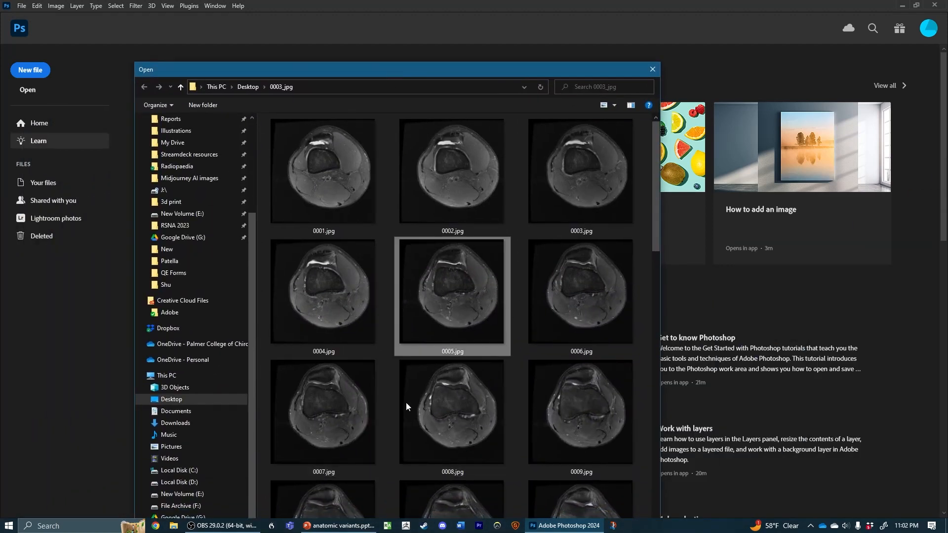
scroll(455, 397, "down", 4)
scroll(455, 400, "down", 2)
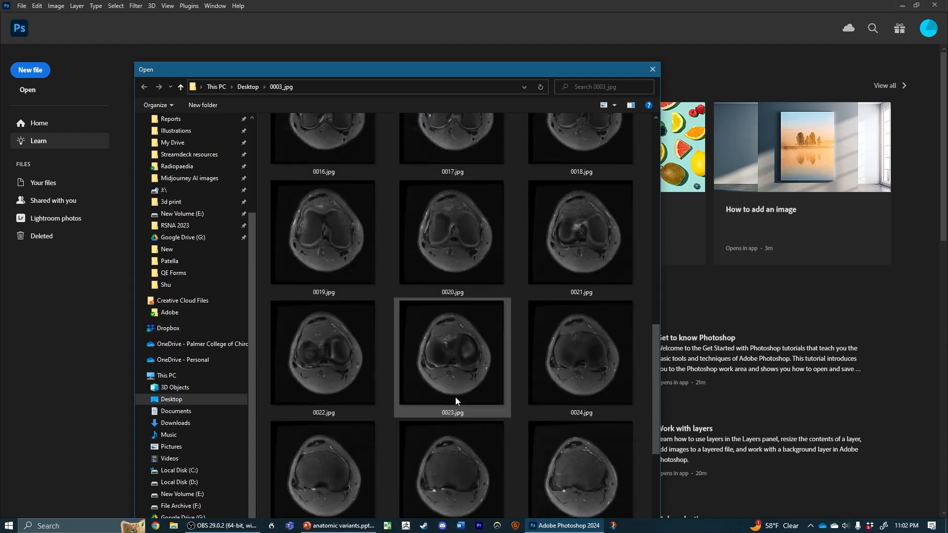
scroll(378, 337, "up", 3)
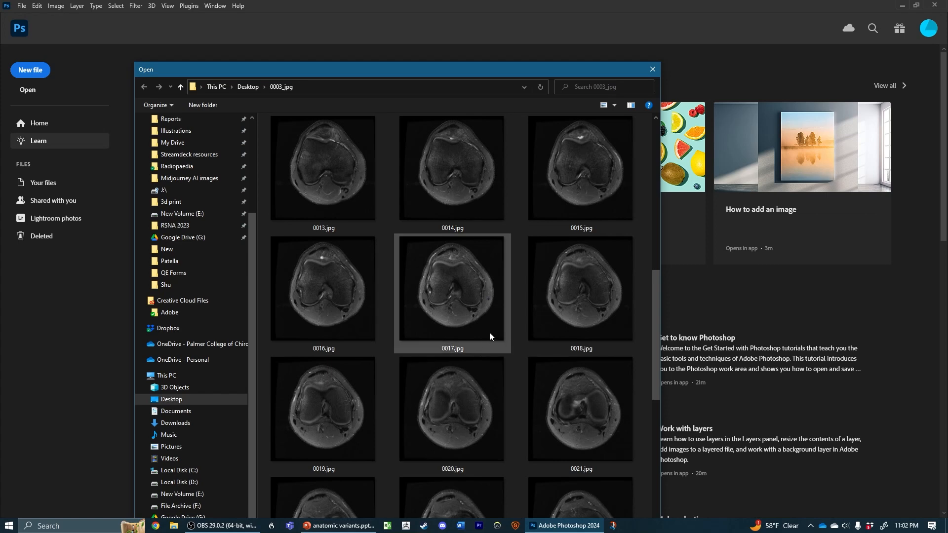
left_click(457, 417, "shift")
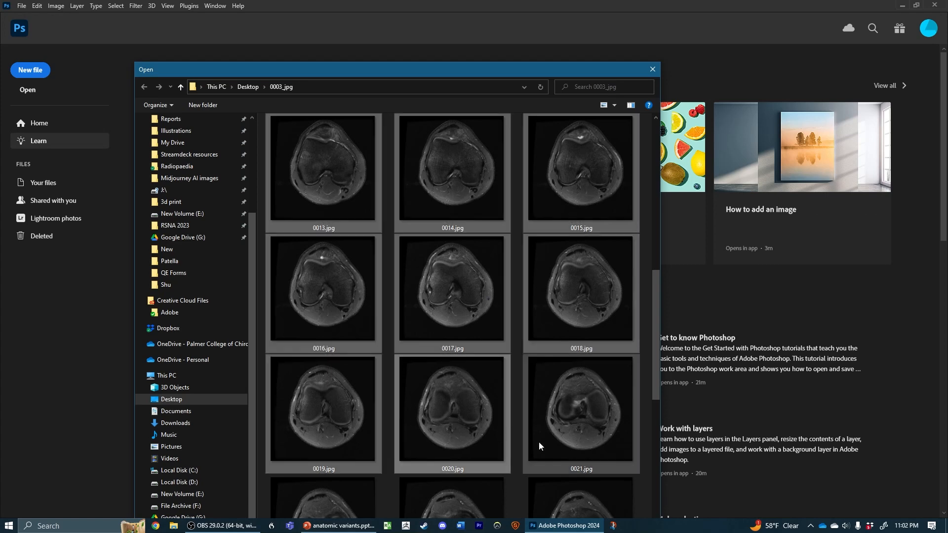
left_click_drag(555, 70, 555, 8)
left_click(580, 502)
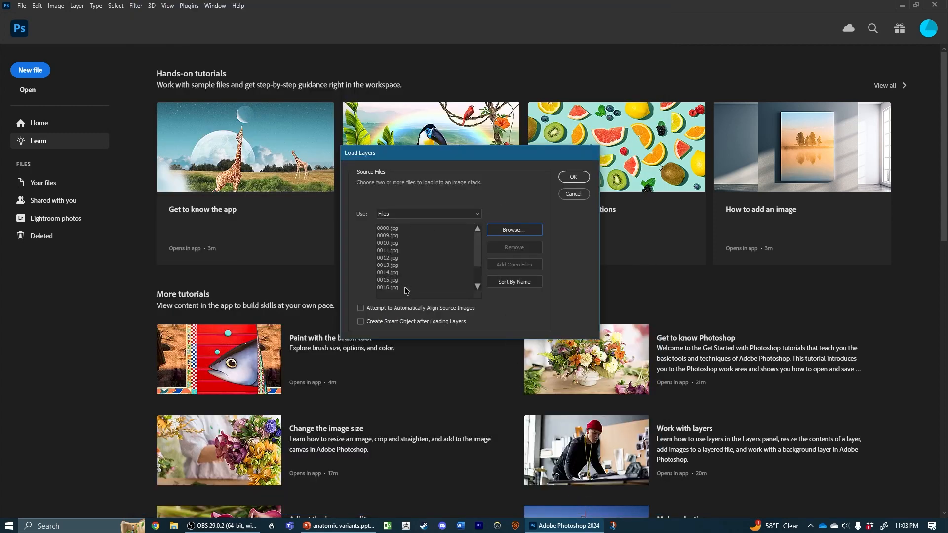
left_click(574, 178)
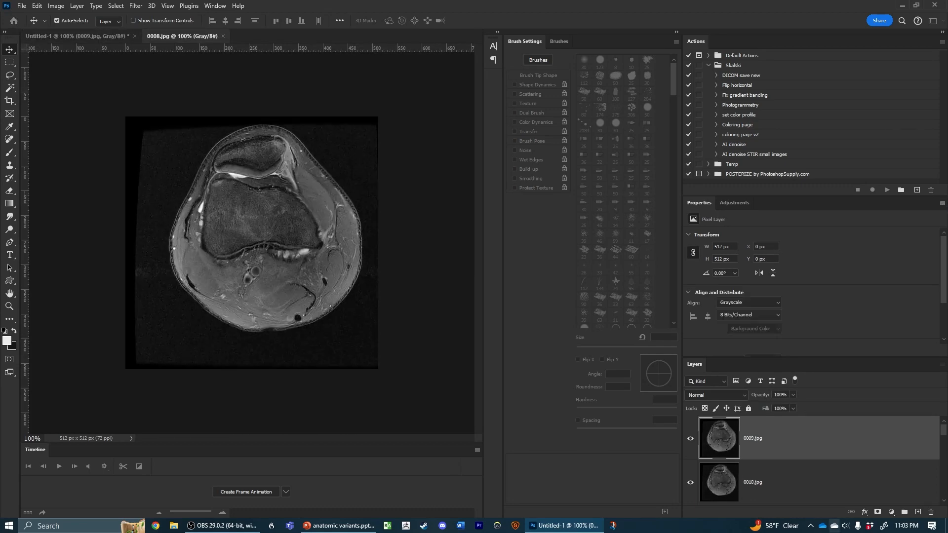
Step: Close the Properties and Adjustments tab group, then select all the image layers
left_click(941, 203)
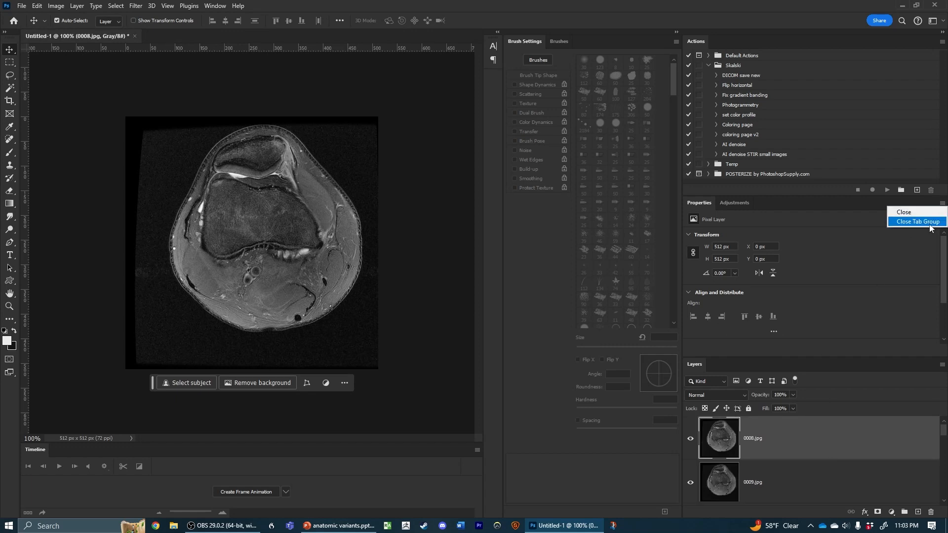
left_click(925, 223)
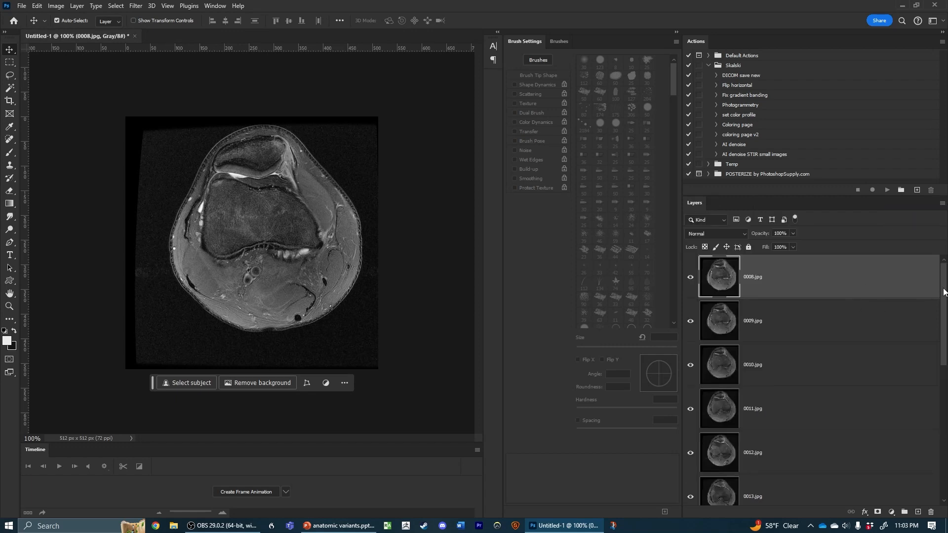
left_click_drag(943, 291, 943, 422)
key("ctrl+alt+a")
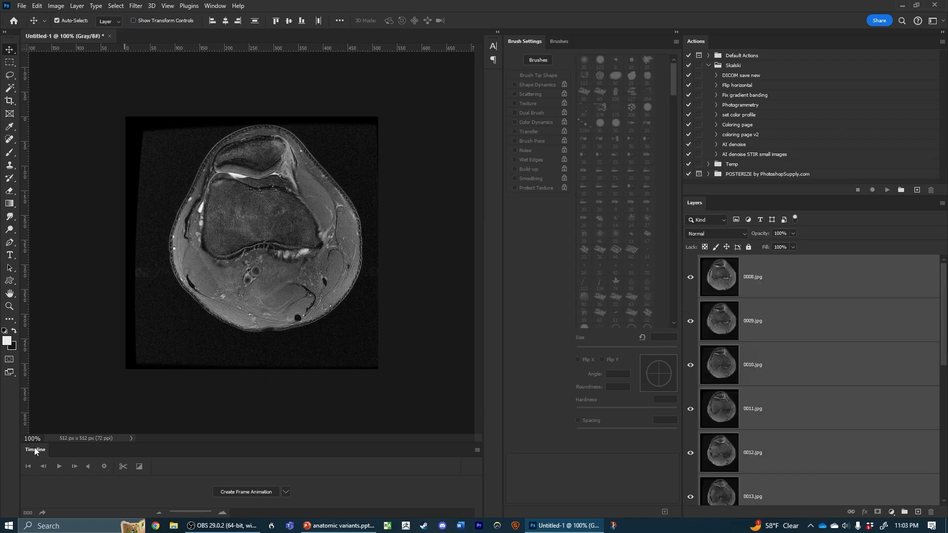
Step: Collapse the Brush Settings group to make room, and create a frame animation with frames made from the layers
left_click(203, 6)
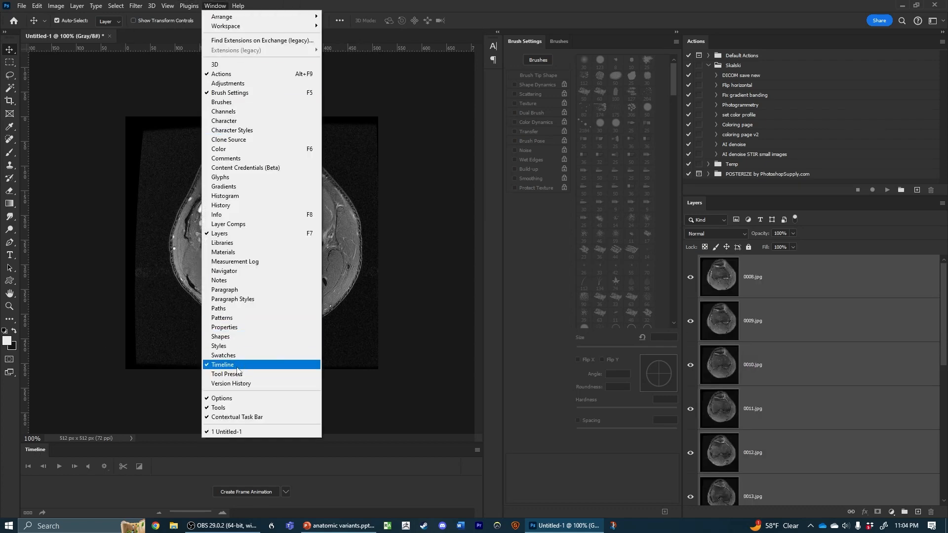
left_click(677, 32)
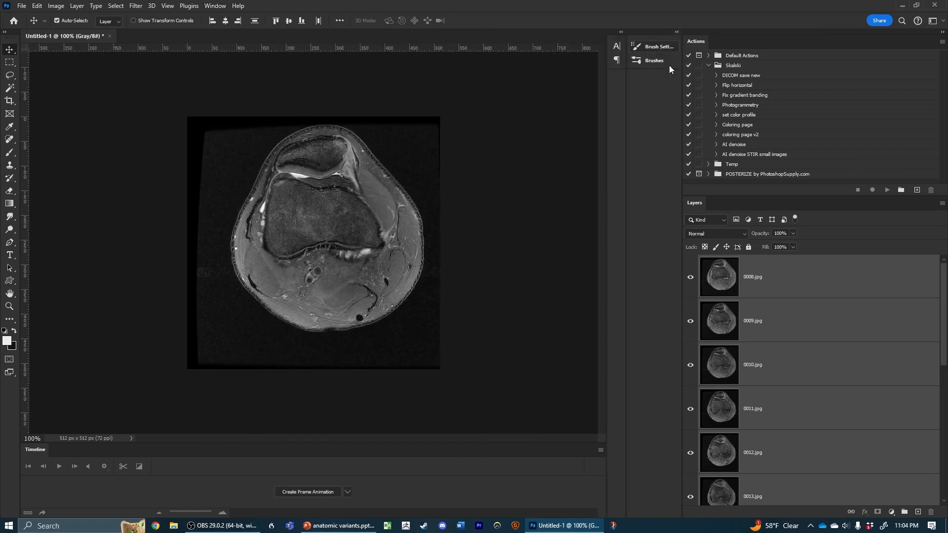
left_click(318, 492)
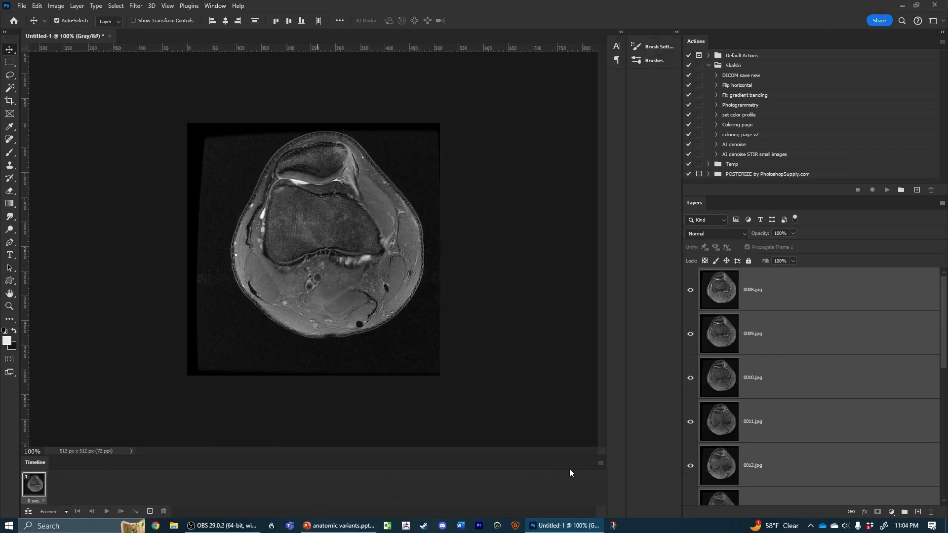
left_click(600, 462)
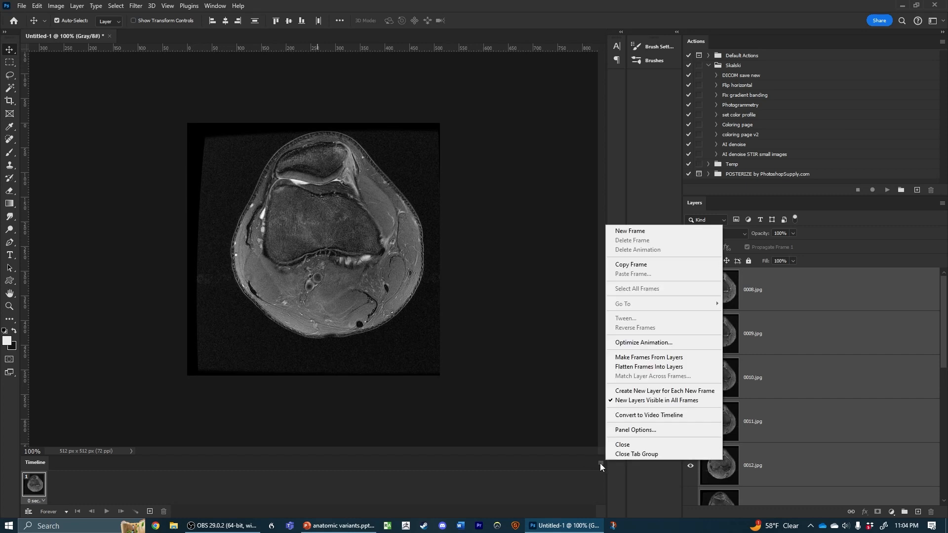
left_click(629, 357)
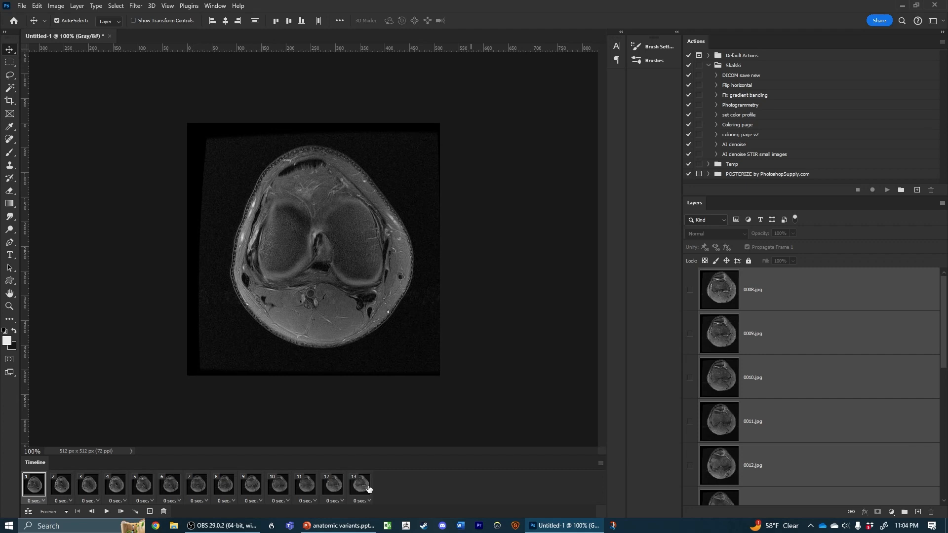
Step: Reverse the order of the animation frames and preview the playback from the first frame
left_click(602, 462)
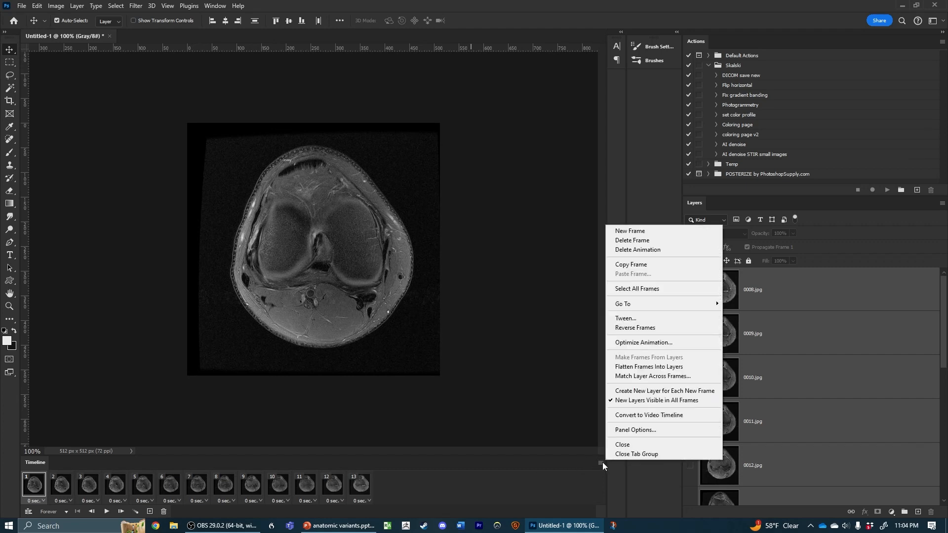
left_click(633, 330)
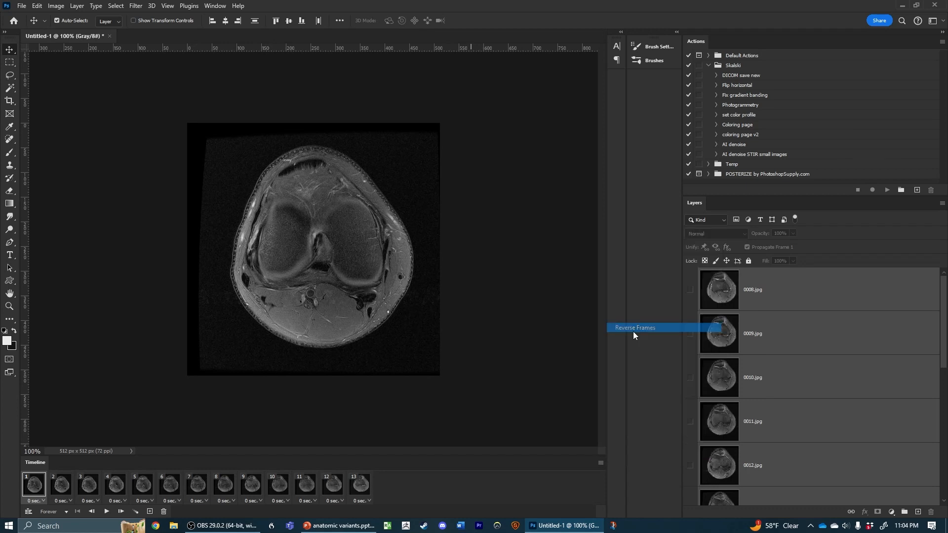
left_click(34, 485)
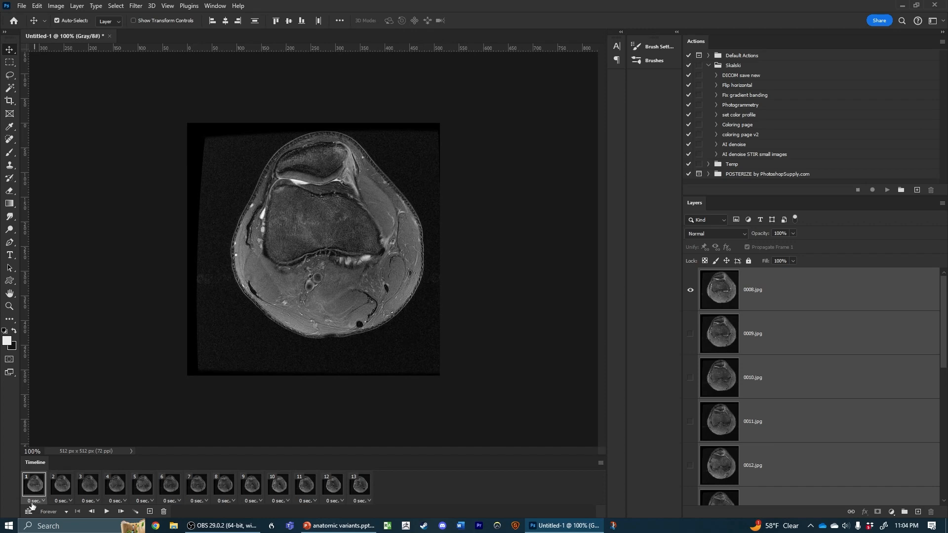
left_click(106, 512)
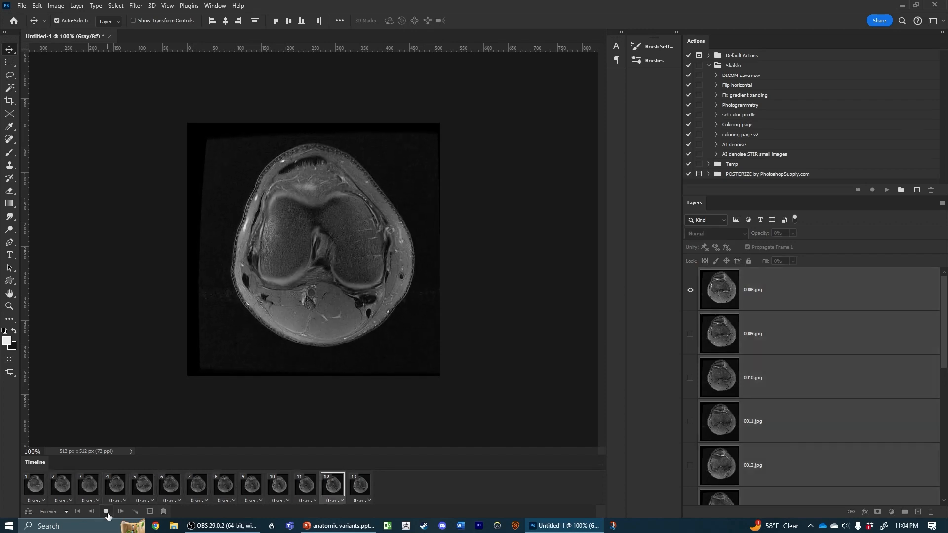
left_click(107, 512)
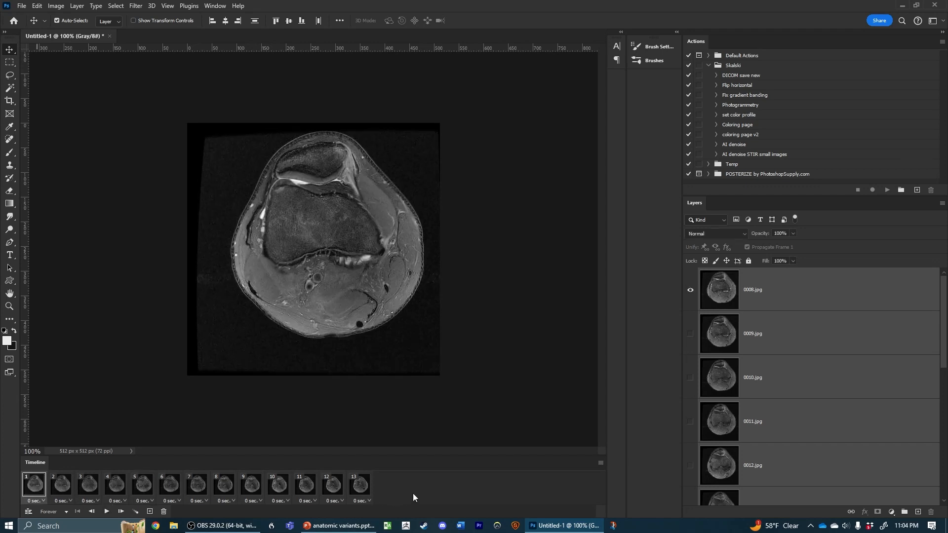
Step: Set the delay of all animation frames to 0.2 seconds and preview the playback
left_click(368, 487, "shift")
left_click(368, 501)
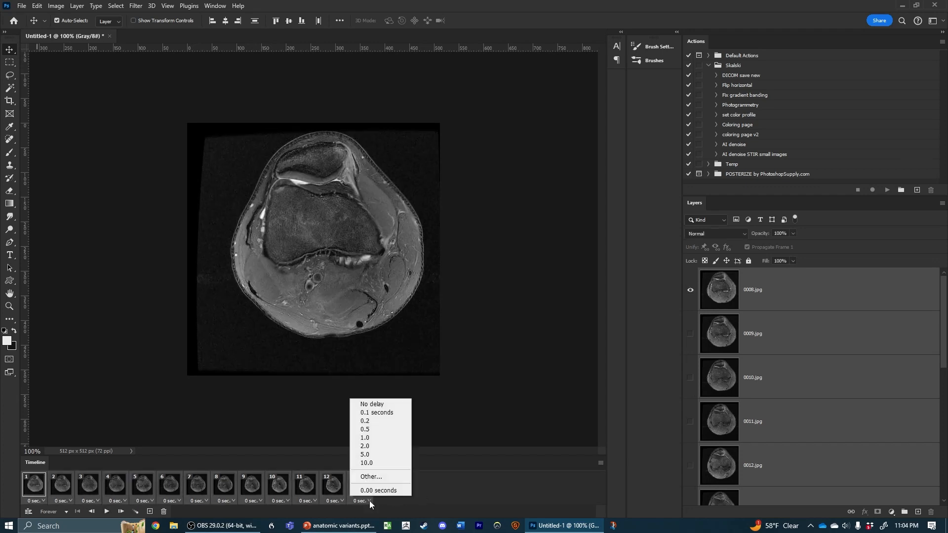
left_click(375, 421)
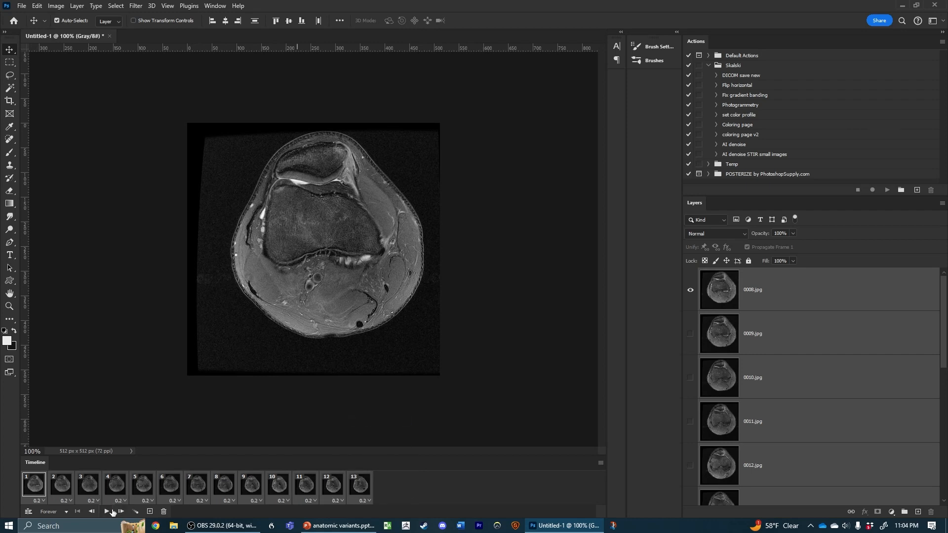
left_click(109, 511)
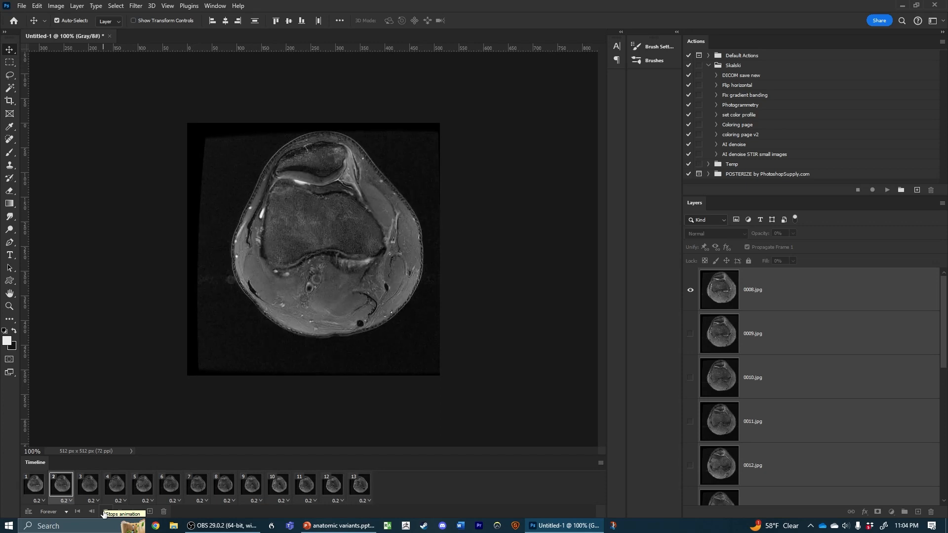
left_click(104, 512)
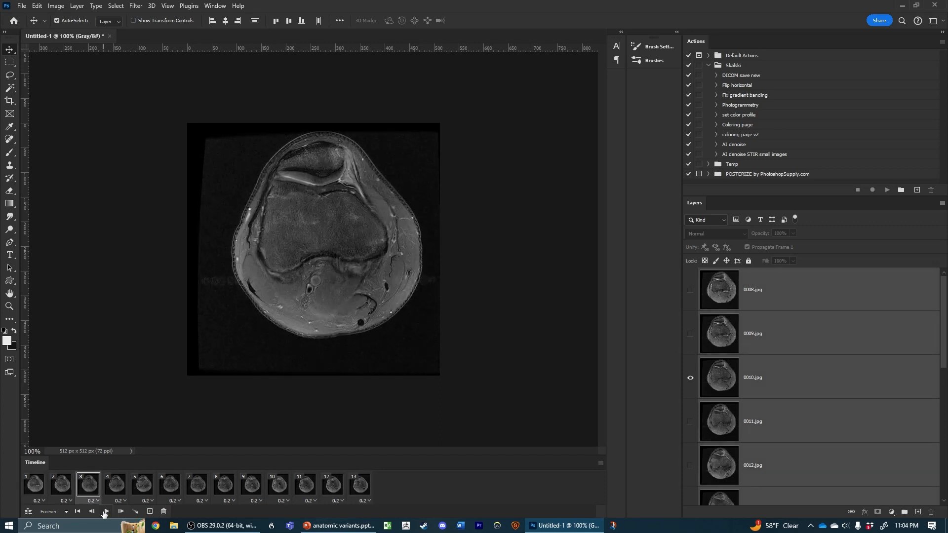
Step: On the first frame, draw an arrow custom shape about 48 by 32 px beside the kneecap, at the knee's upper right
left_click(39, 490)
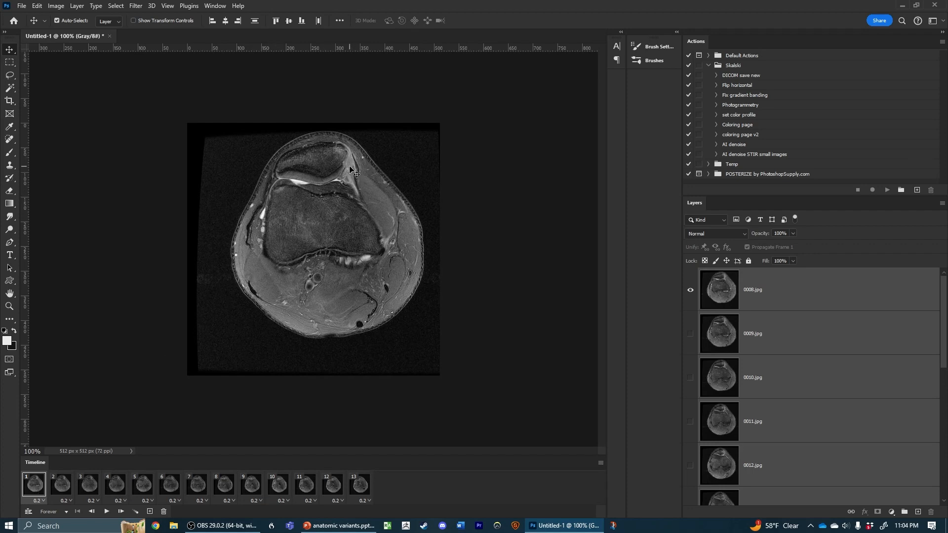
left_click(8, 282)
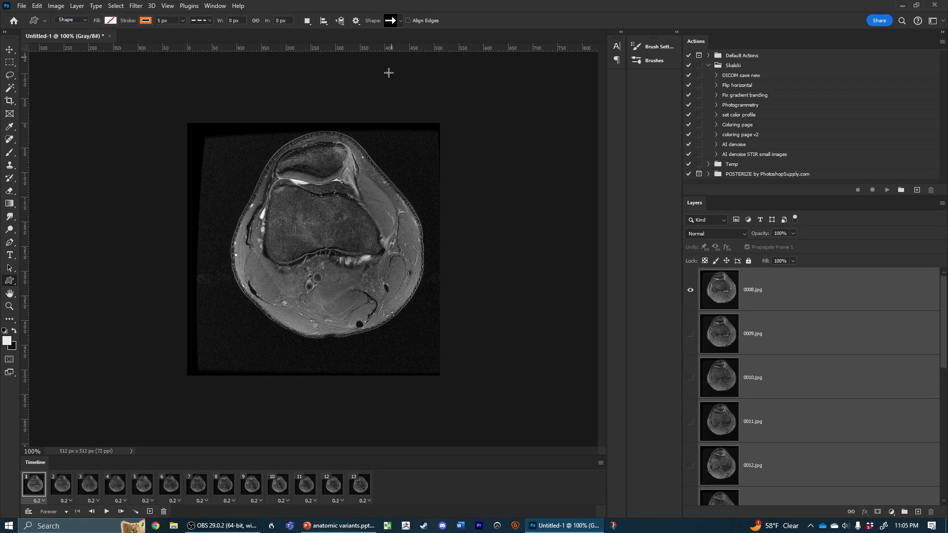
left_click_drag(377, 150, 400, 165)
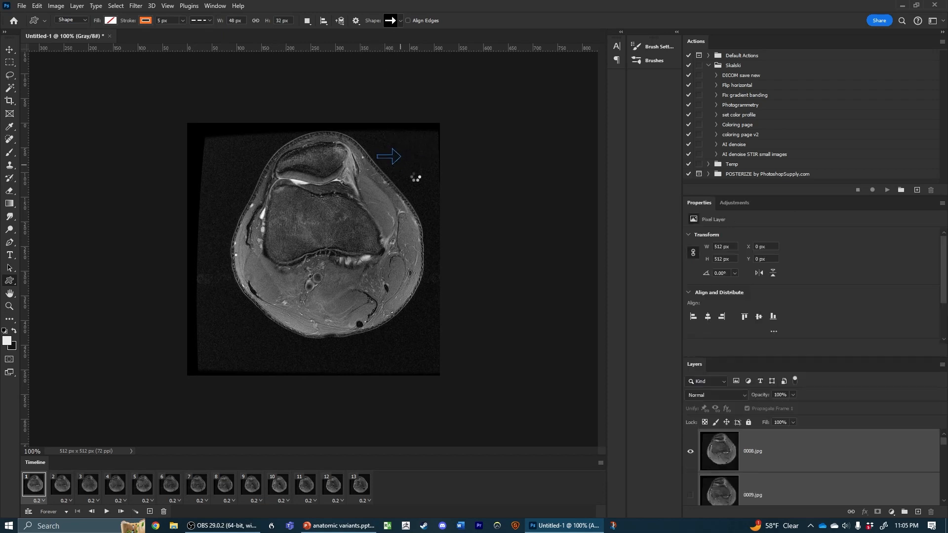
Step: Remove the arrow's stroke and apply the recently used orange as its fill
left_click(146, 21)
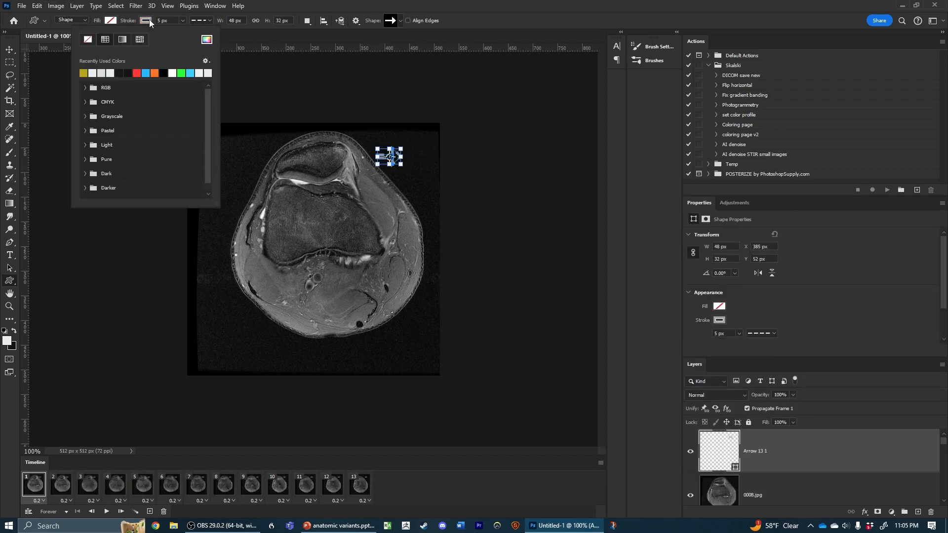
left_click(89, 40)
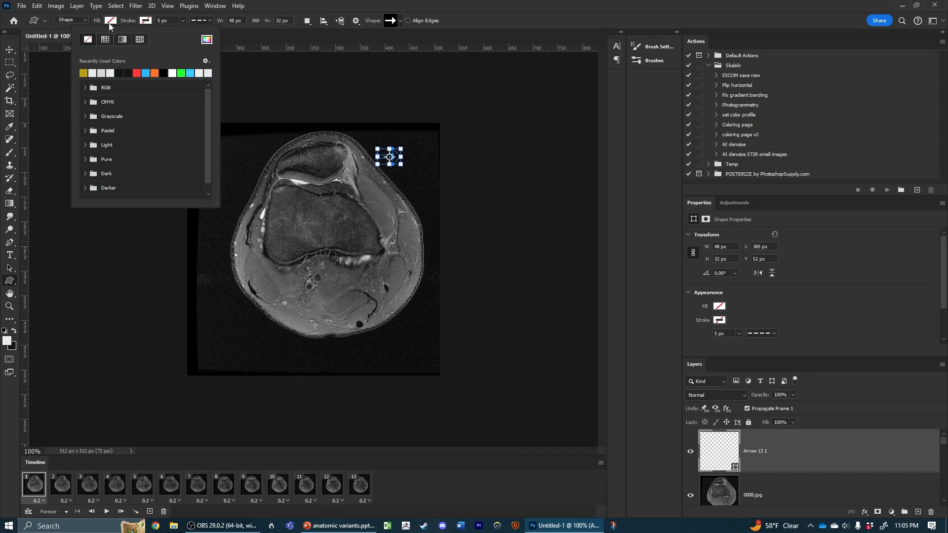
left_click(157, 75)
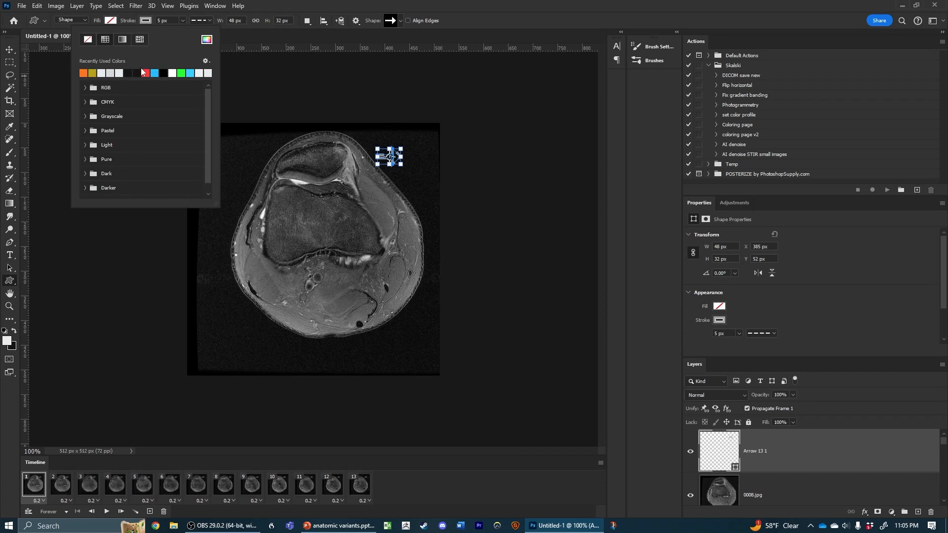
left_click(91, 40)
left_click(110, 22)
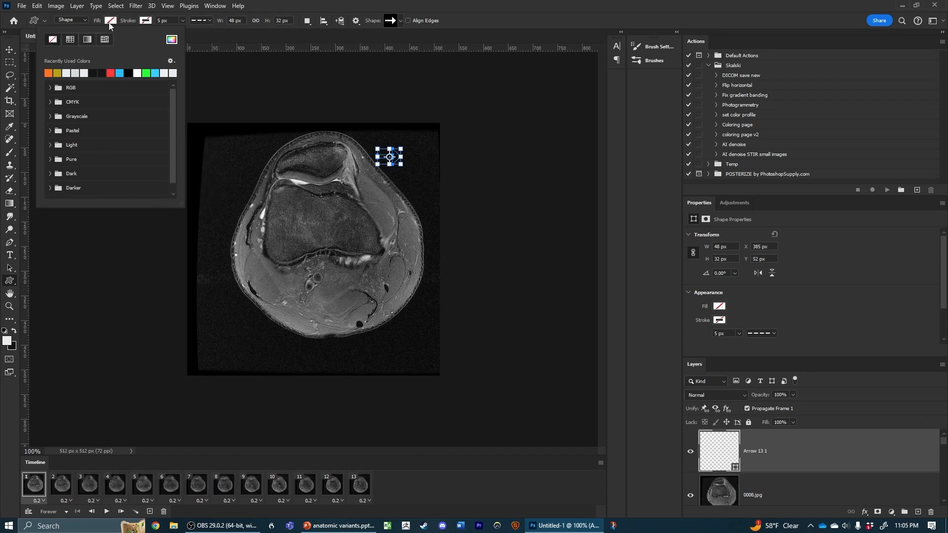
left_click(53, 73)
Step: Convert the document to RGB Color with its layers kept separate, and fill the arrow with orange again
left_click(59, 7)
mouse_move(69, 16)
left_click(185, 50)
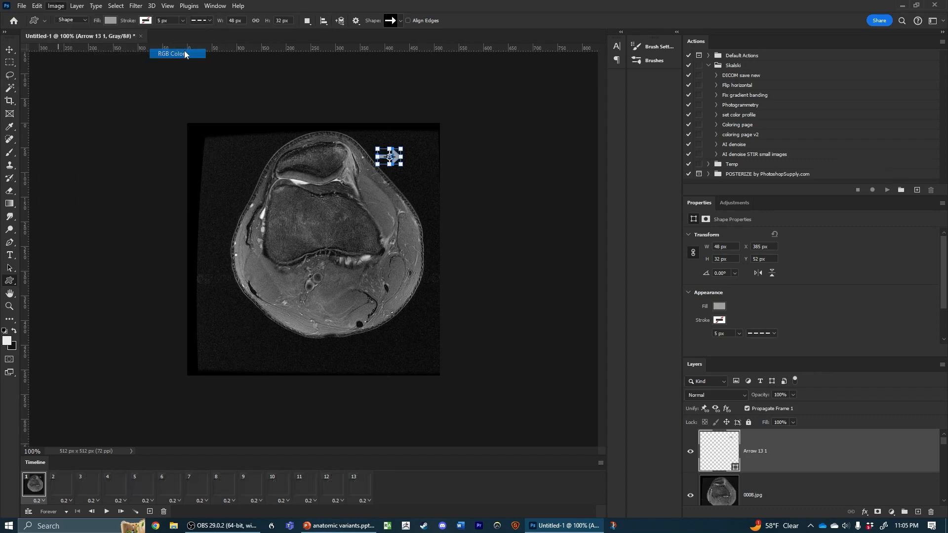
left_click(538, 196)
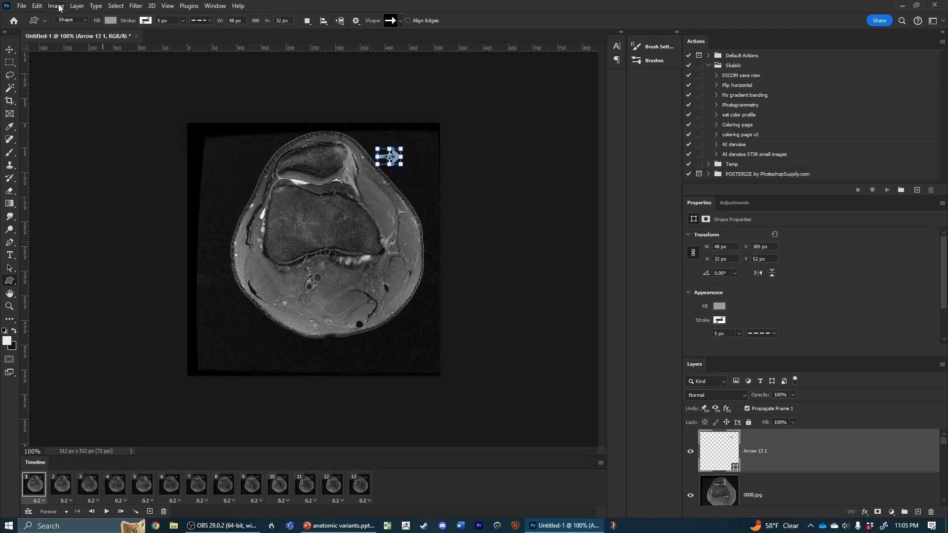
left_click(110, 20)
left_click(48, 73)
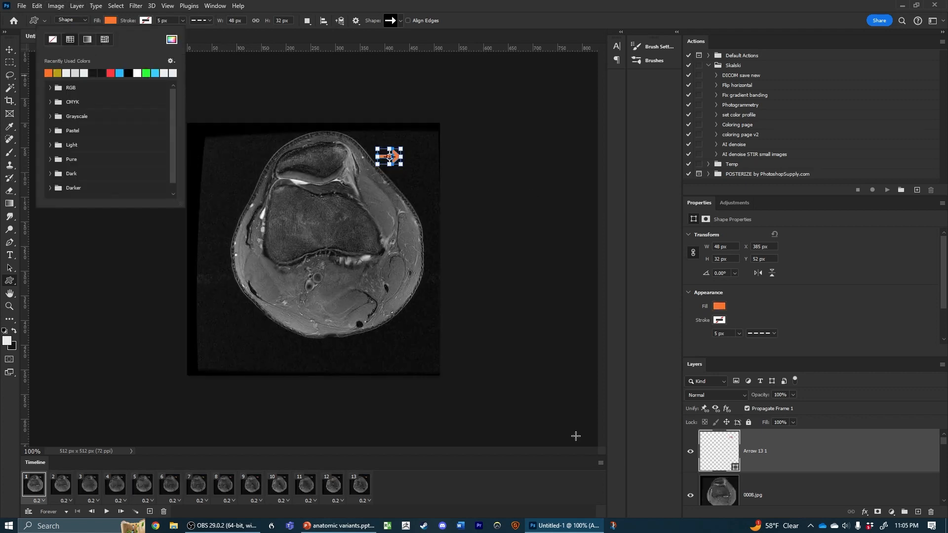
Step: Rotate the orange arrow by about 149° so it points down-left, and move it to the kneecap's upper right edge
left_click(859, 446)
key("ctrl+t")
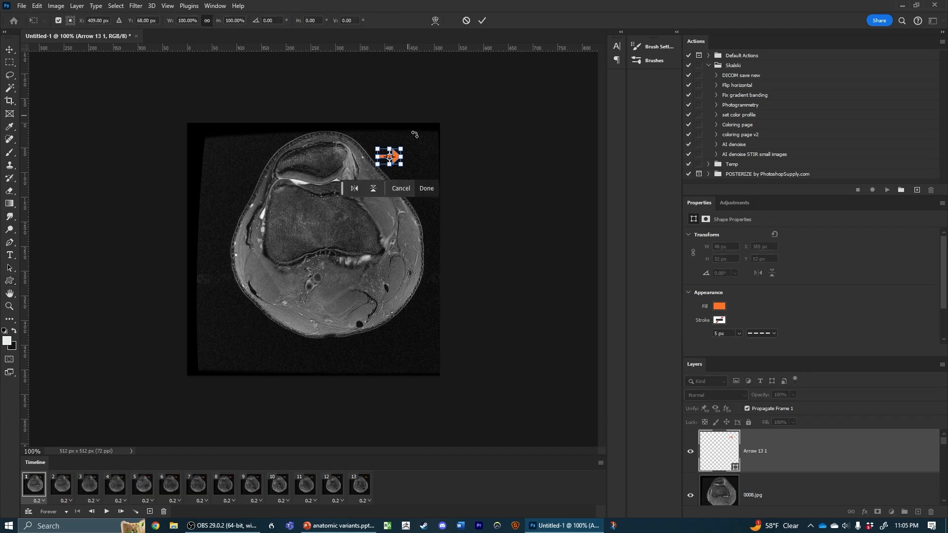
left_click_drag(407, 144, 385, 170)
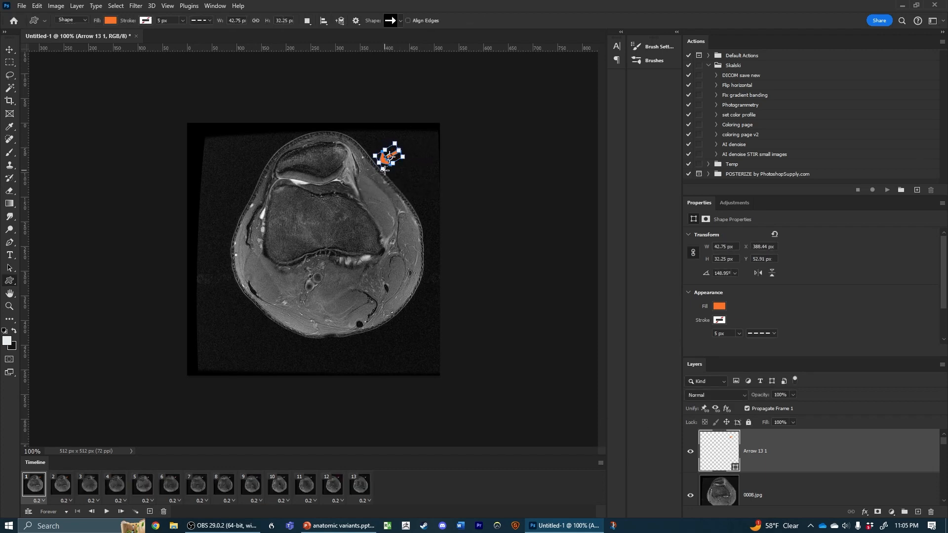
key("Return")
left_click_drag(383, 161, 359, 160)
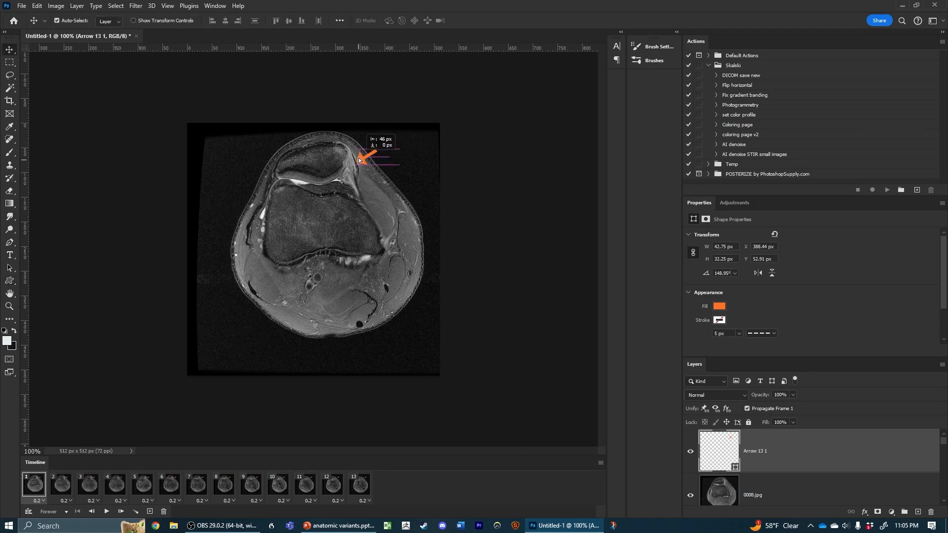
Step: On frame 2, hide the arrow layer and show it again
left_click(63, 493)
left_click(691, 451)
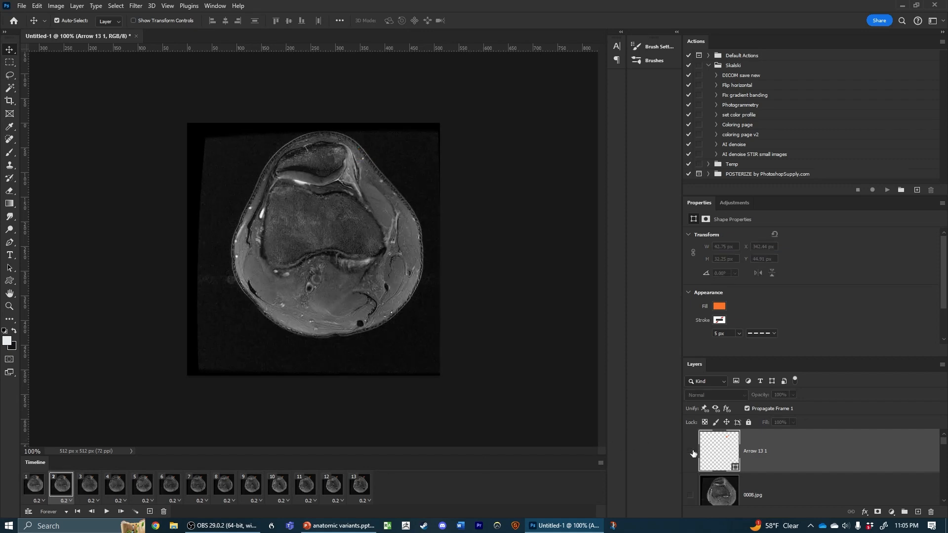
left_click(691, 451)
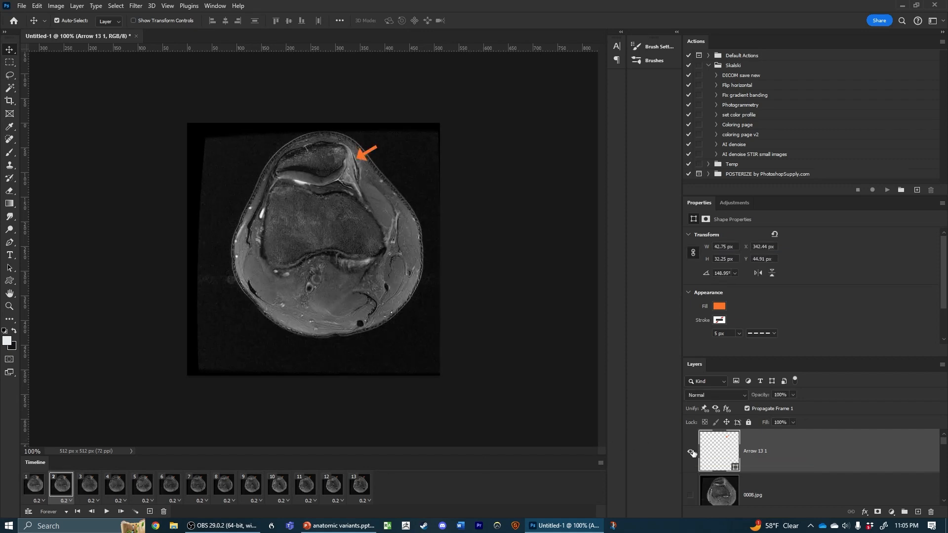
Step: On frame 1, nudge the arrow to about X 339 px, Y 44 px and check its placement on frames 2 to 4
left_click(32, 487)
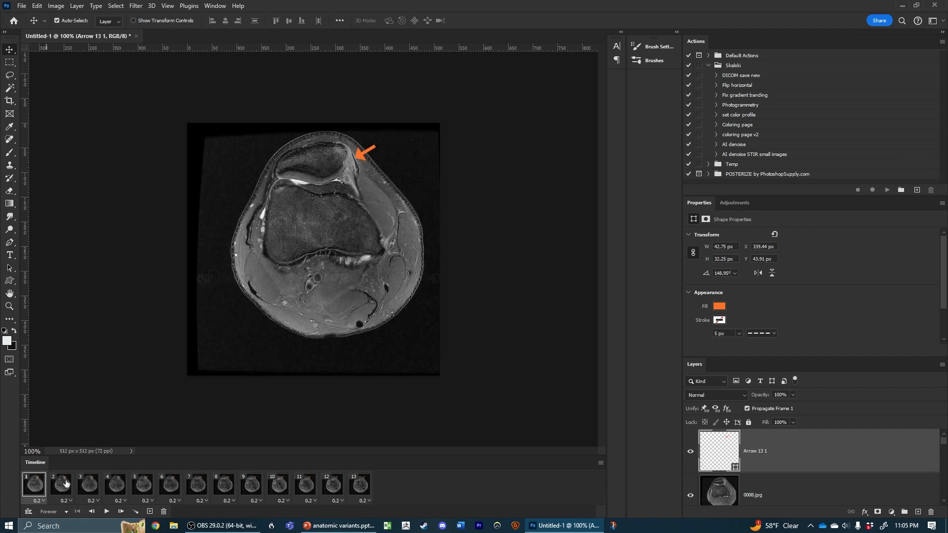
left_click(68, 488)
left_click(91, 485)
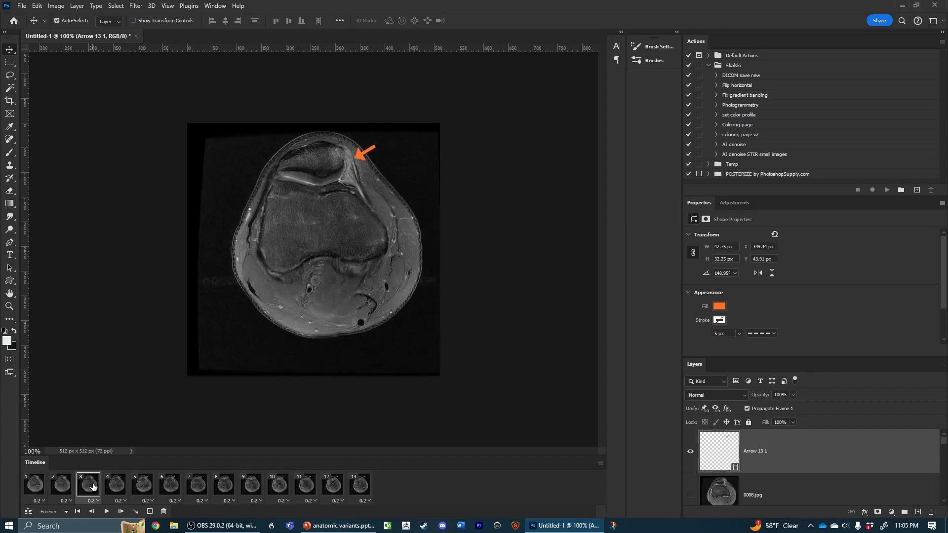
left_click(120, 490)
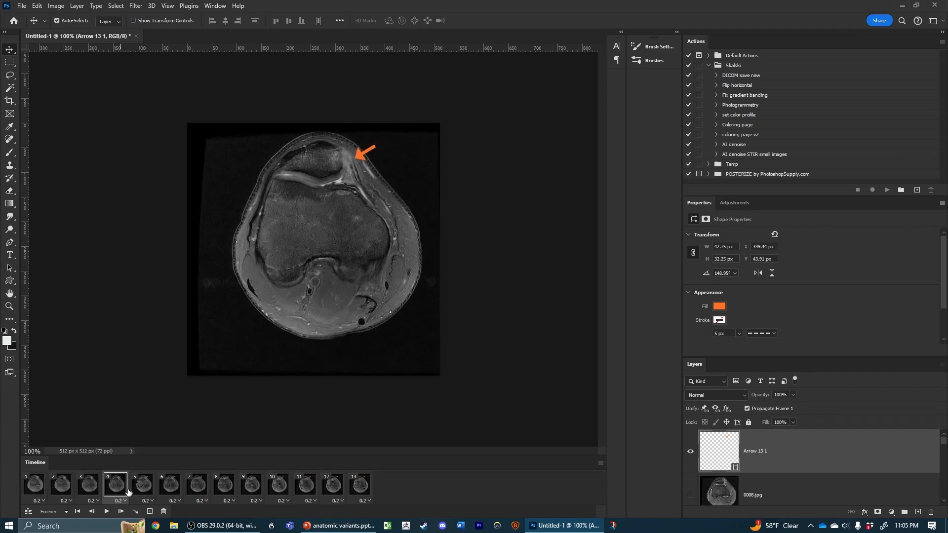
Step: On frame 5, nudge the orange arrow 8 px left and 3 px down, and compare it with frames 3 and 4
left_click(143, 490)
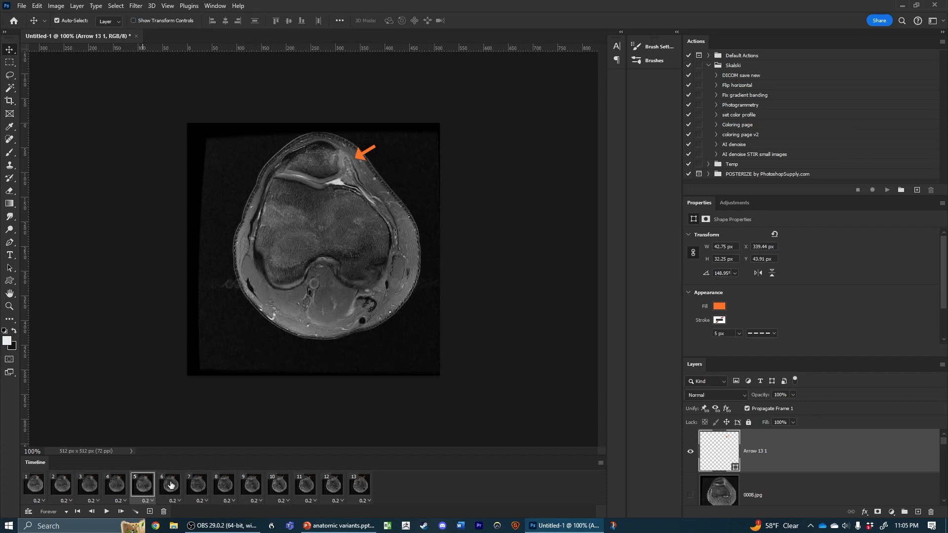
key("Left")
key("Left")
key("Left")
key("Left")
key("Left")
key("Left")
key("Down")
key("Left")
key("Left")
key("Down")
left_click(114, 488)
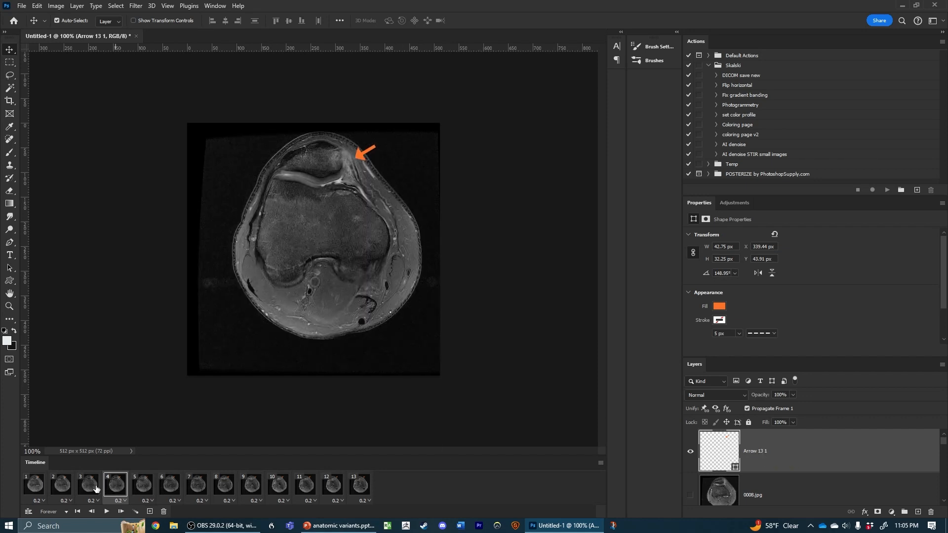
left_click(96, 488)
left_click(147, 487)
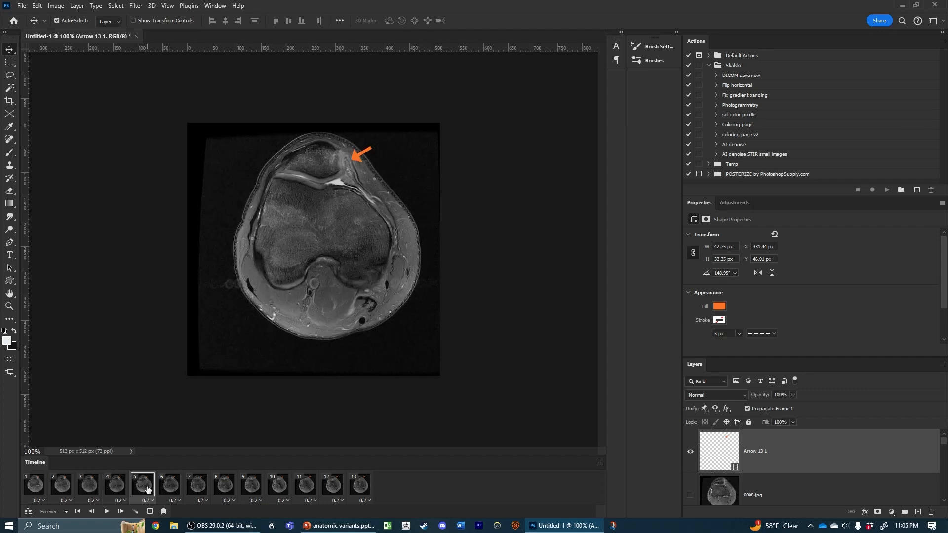
Step: Hide the orange arrow layer on frames 6 through 13 and review its placement on frames 5 to 2
left_click(168, 488)
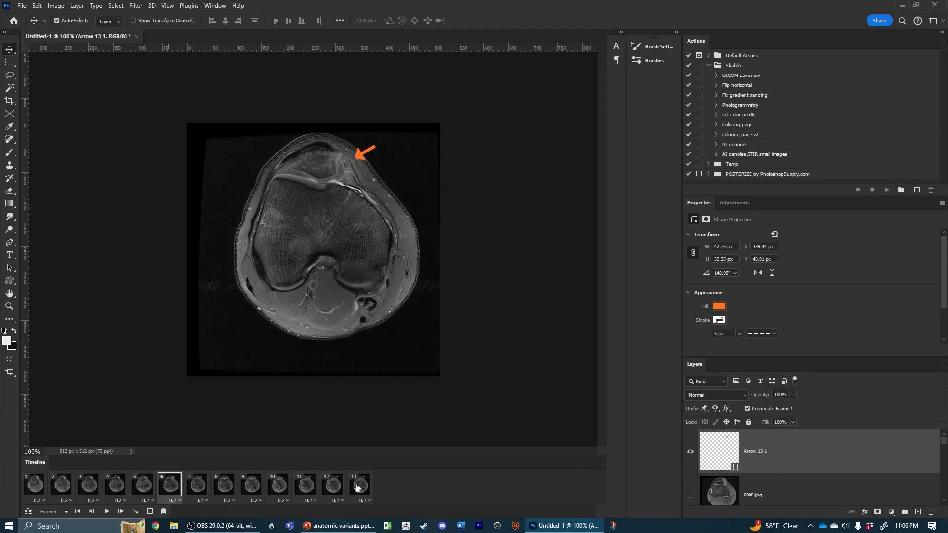
left_click(689, 451)
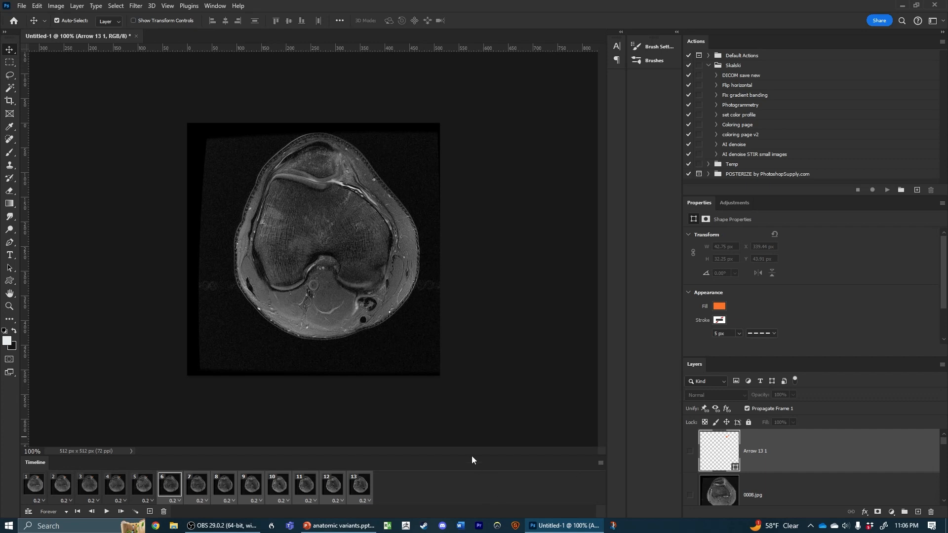
left_click(147, 484)
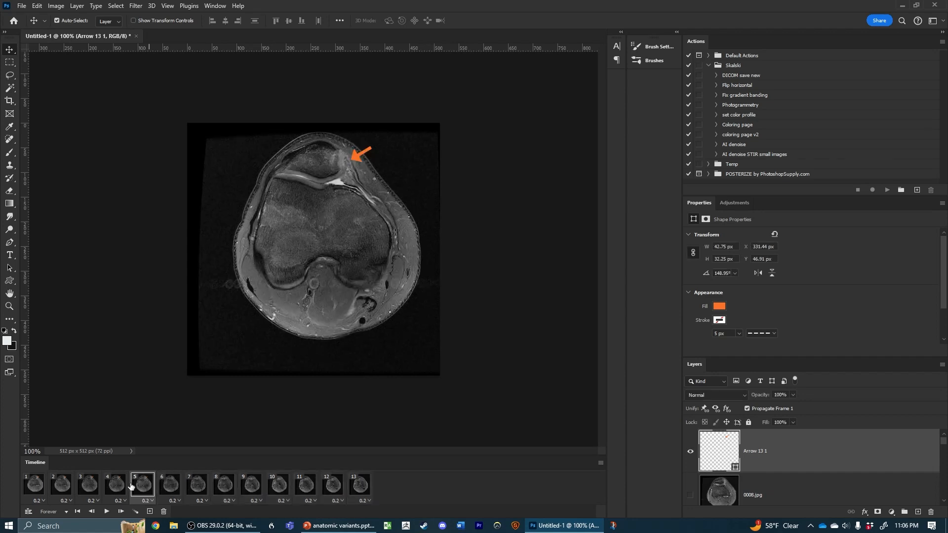
left_click(104, 490)
left_click(85, 490)
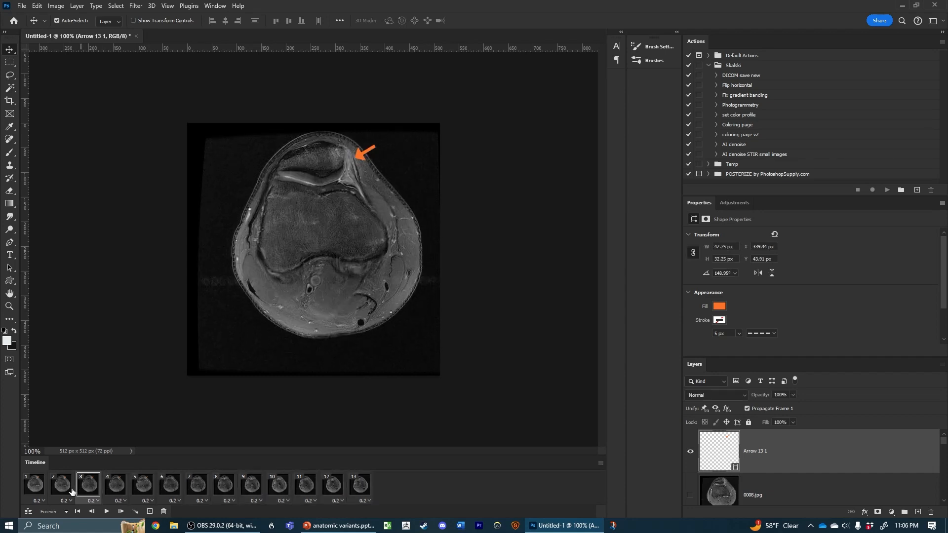
left_click(61, 490)
left_click(93, 487)
Step: Crop the document to about 366 by 322 px around the kneecap and the front of the femur
left_click(10, 101)
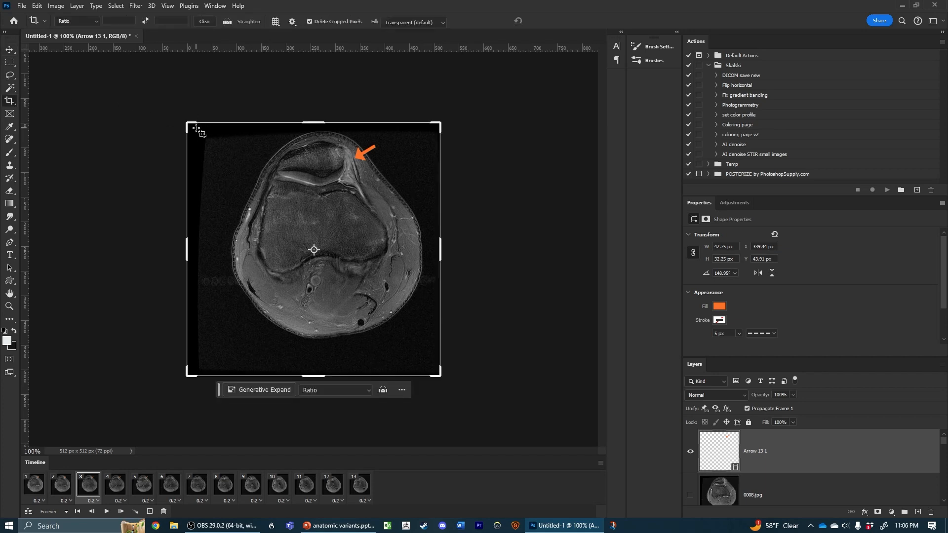
left_click_drag(197, 130, 208, 128)
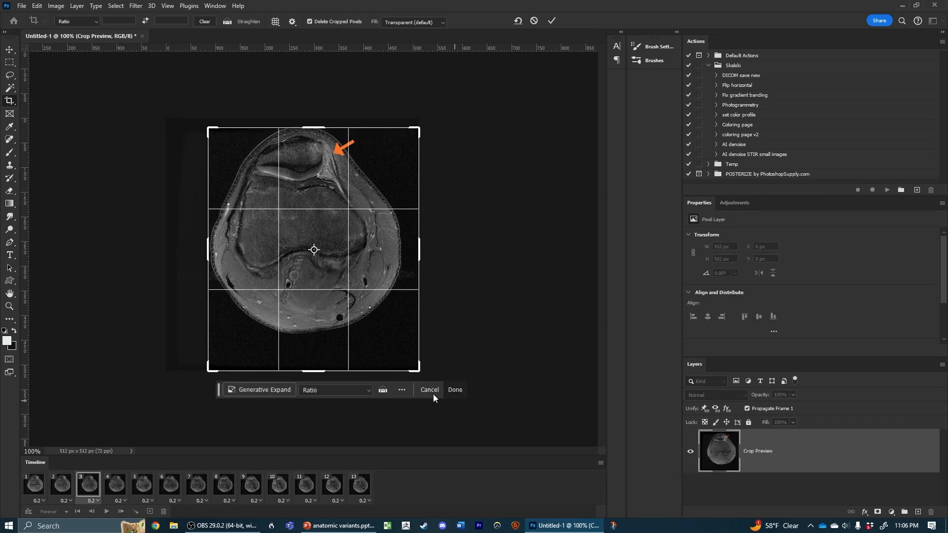
left_click_drag(415, 371, 408, 353)
left_click_drag(400, 336, 400, 328)
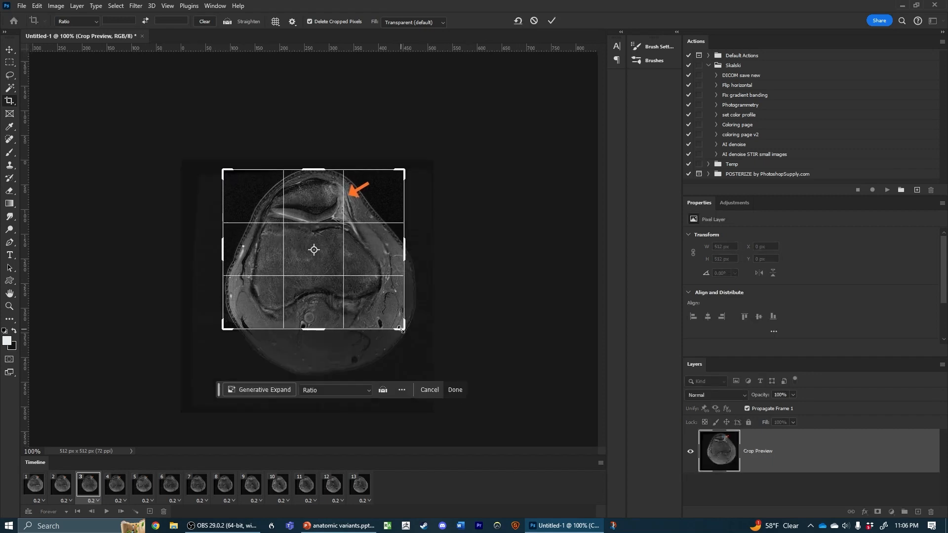
key("Return")
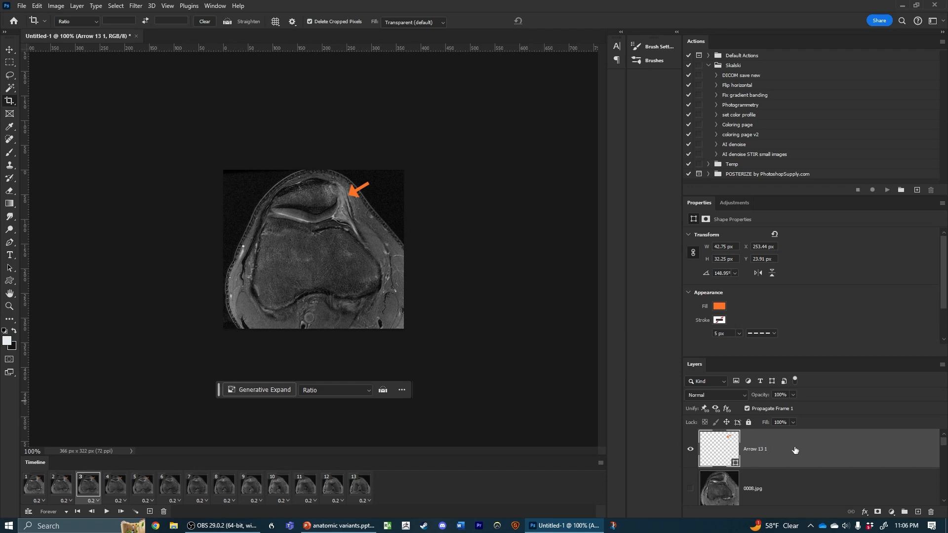
Step: Duplicate the arrow layer and change the copy's fill to light blue, 28cdfc
key("ctrl+j")
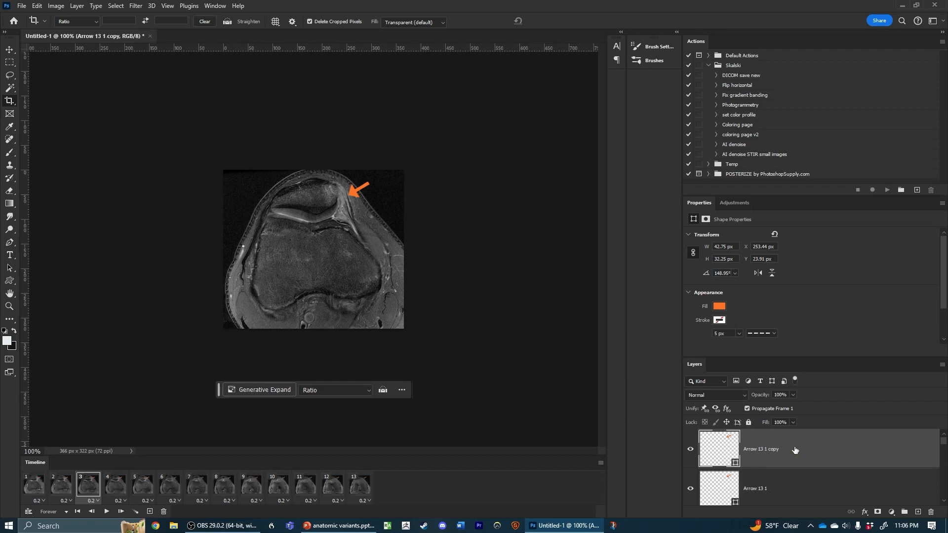
key("i")
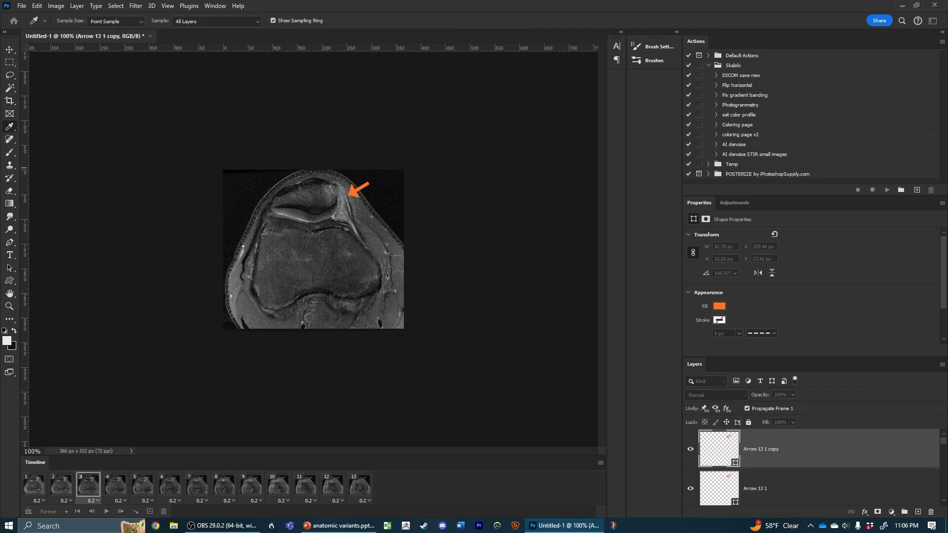
left_click_drag(947, 244, 446, 194)
left_click(486, 270)
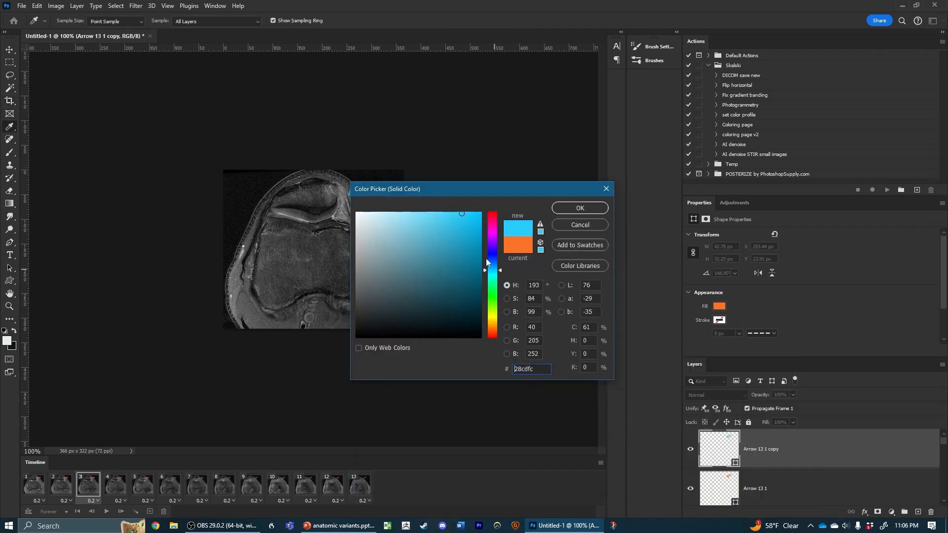
left_click(585, 207)
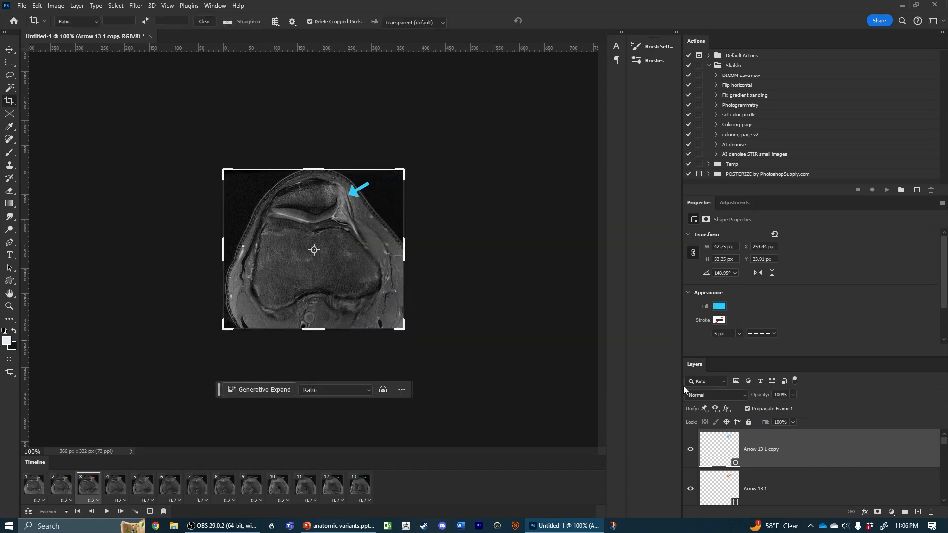
Step: On frame 3, move the blue arrow over the kneecap and rotate it to about 20° so it points toward the orange arrow
key("v")
left_click_drag(351, 195, 318, 193)
key("ctrl+t")
key("Return")
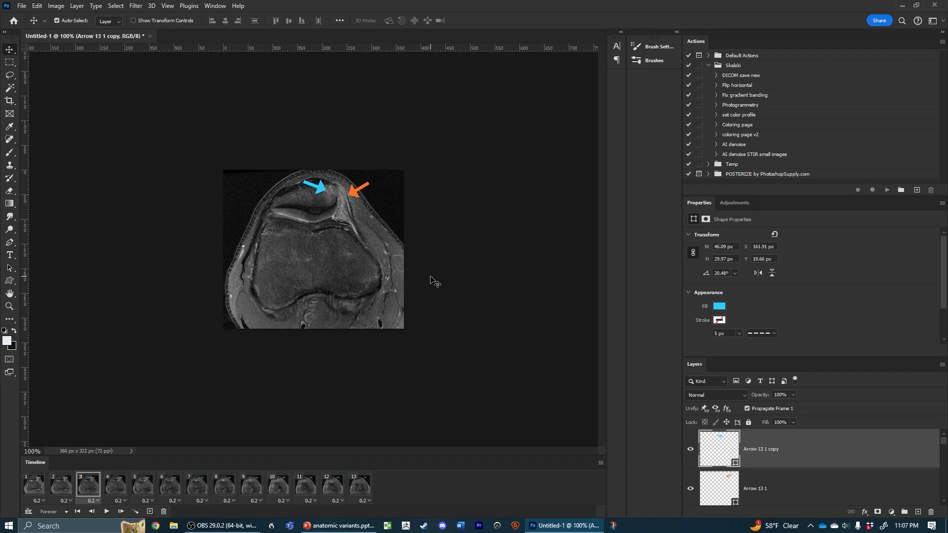
Step: Hide the blue arrow layer on the first frame and check both arrows on frame 3
left_click(45, 490)
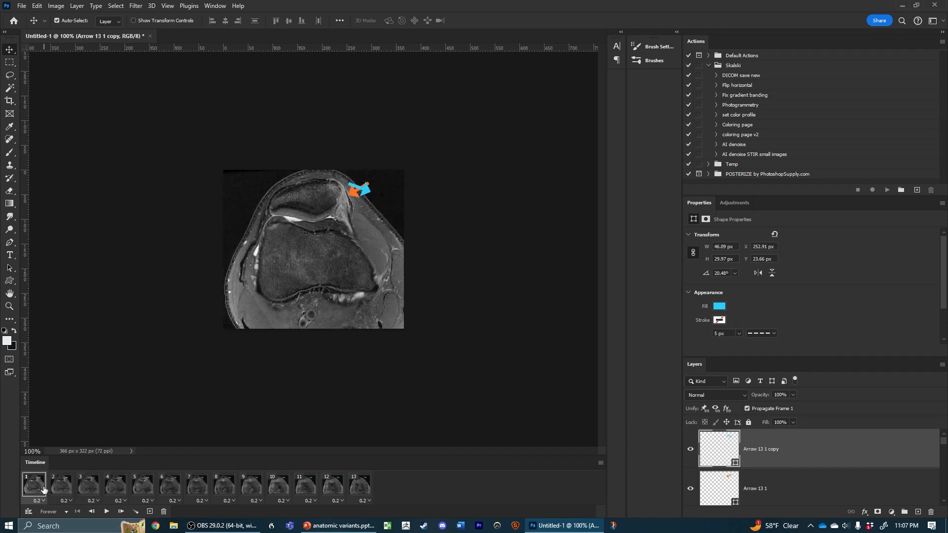
left_click(690, 449)
left_click(91, 489)
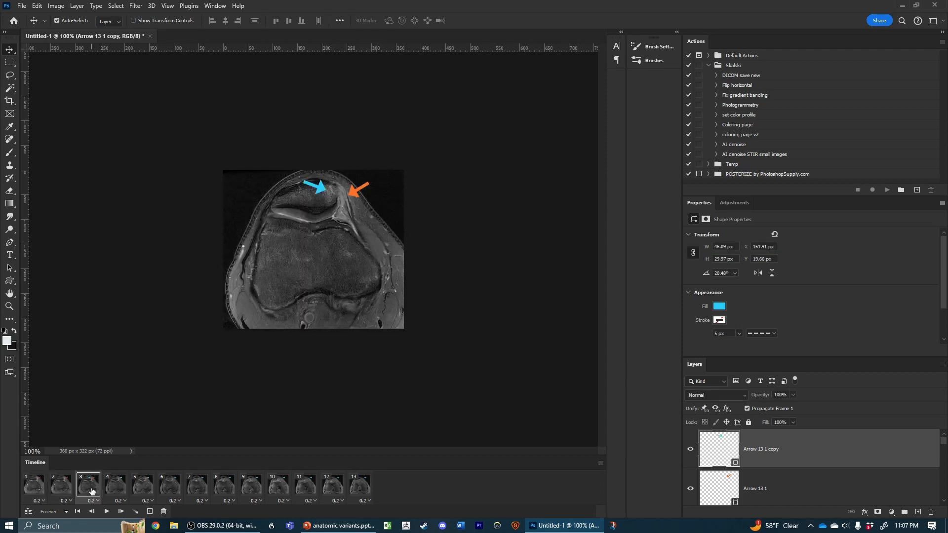
Step: On frames 4 and 5, move the blue arrow onto the kneecap, opposite the orange arrow
left_click(120, 489)
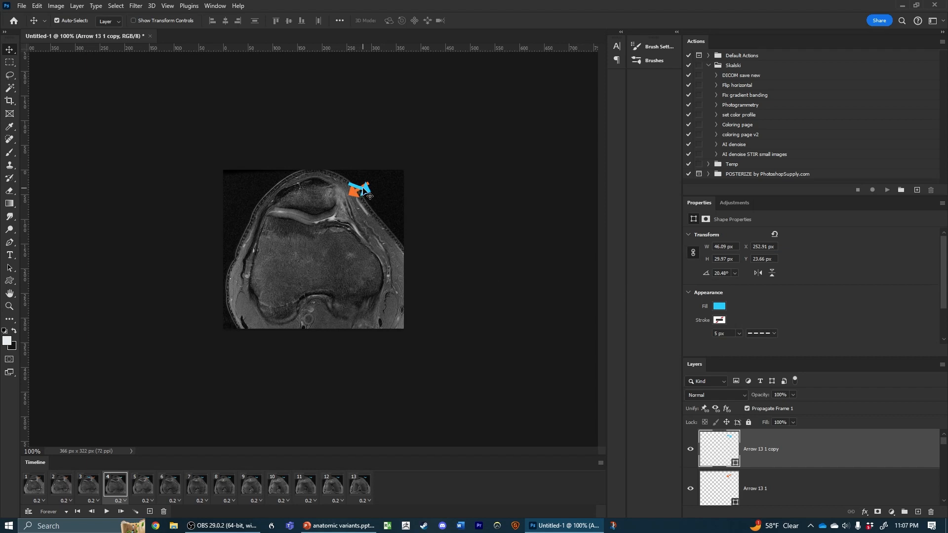
left_click_drag(369, 196, 324, 196)
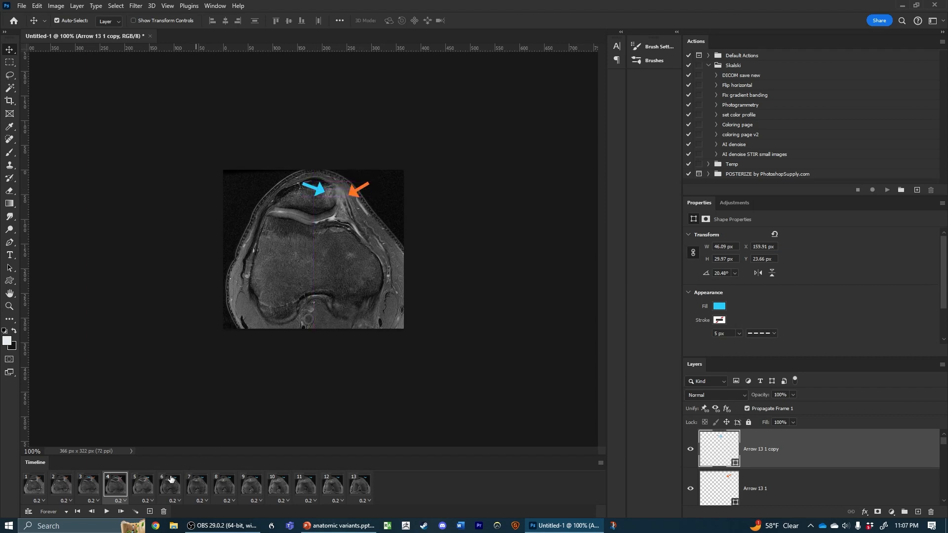
left_click(143, 486)
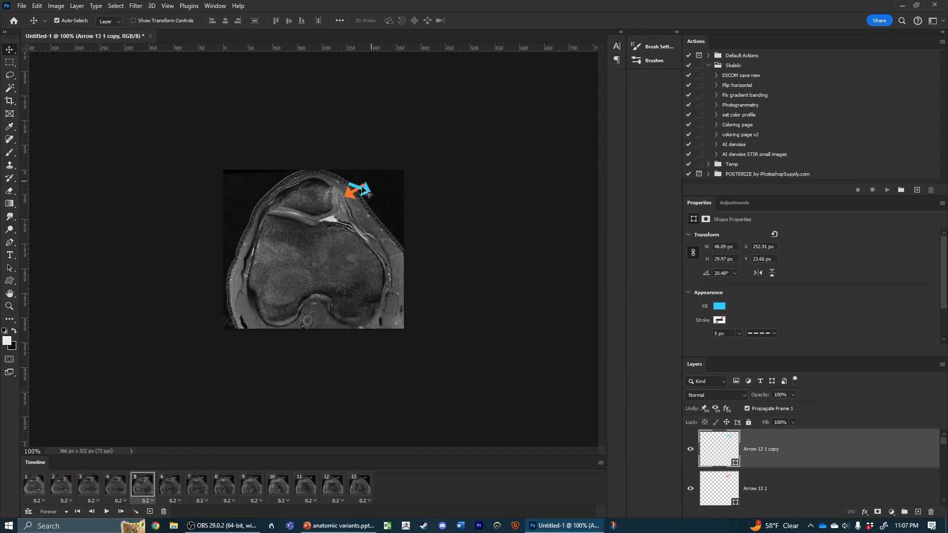
left_click_drag(369, 194, 317, 194)
Step: On frame 6, move the blue arrow to the femur's left edge, at about X 22 px, Y 146 px
left_click(169, 487)
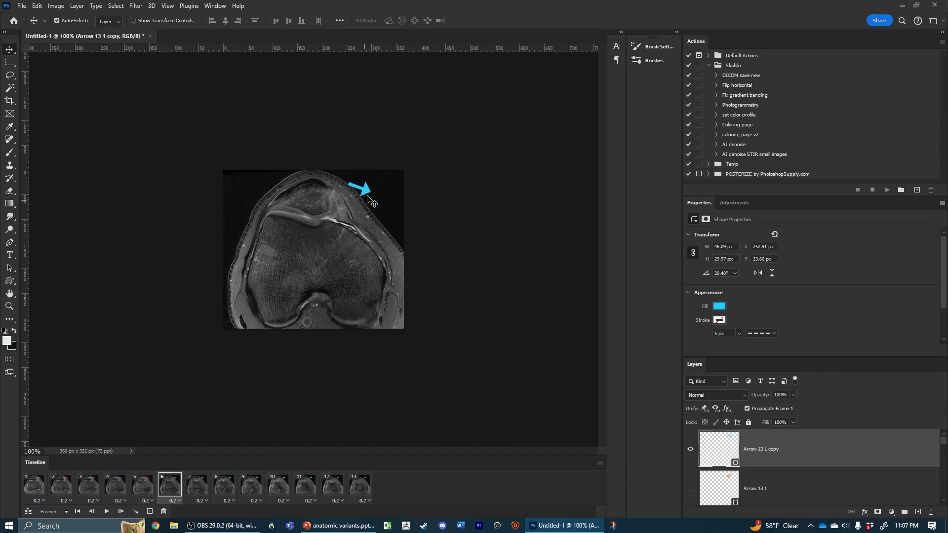
key("Left")
key("Left")
key("Left")
key("Left")
key("Left")
key("Left")
key("Left")
key("Left")
key("Left")
key("Left")
key("Left")
key("Left")
key("Left")
key("Left")
key("Left")
key("Left")
key("Left")
key("Left")
key("Left")
left_click_drag(360, 190, 257, 251)
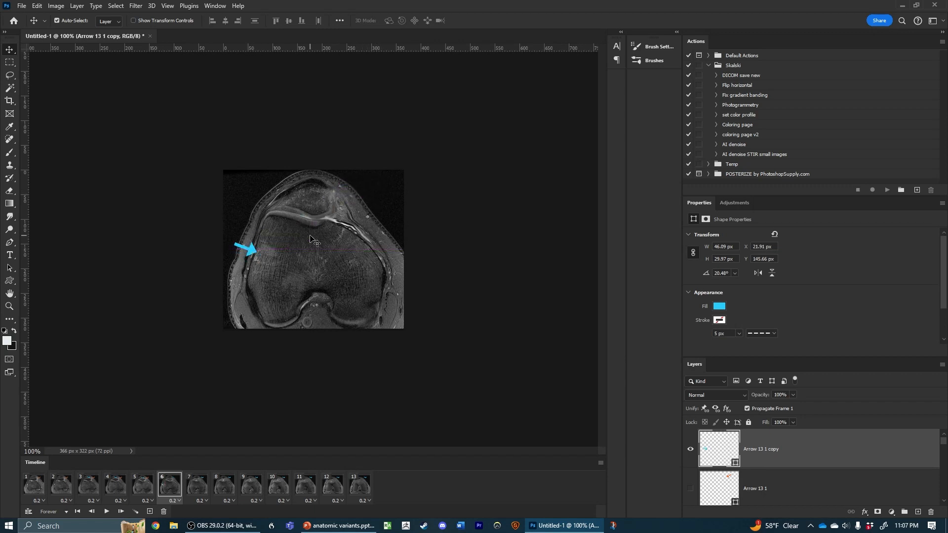
Step: On frames 7 and 8, move the blue arrow to the left edge of the femur
left_click(188, 491)
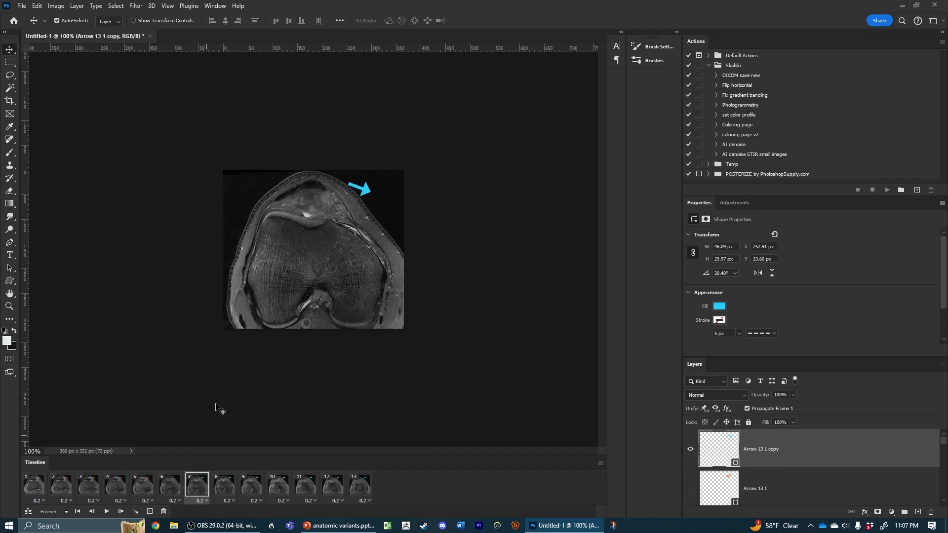
left_click_drag(369, 196, 252, 264)
left_click(230, 491)
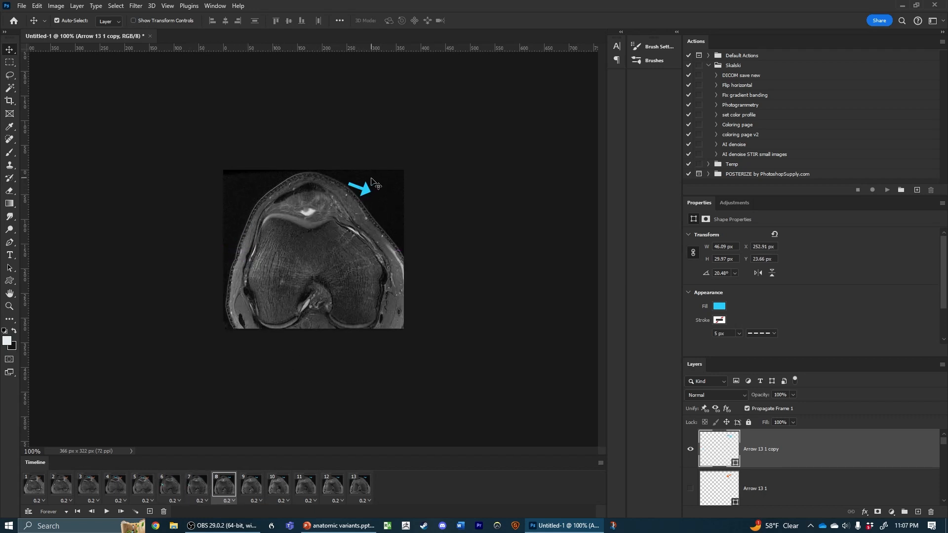
left_click_drag(371, 194, 246, 264)
Step: On frame 9, undo an accidental move of the slice image and place the blue arrow at the femur's left edge
left_click(251, 486)
left_click_drag(370, 195, 274, 236)
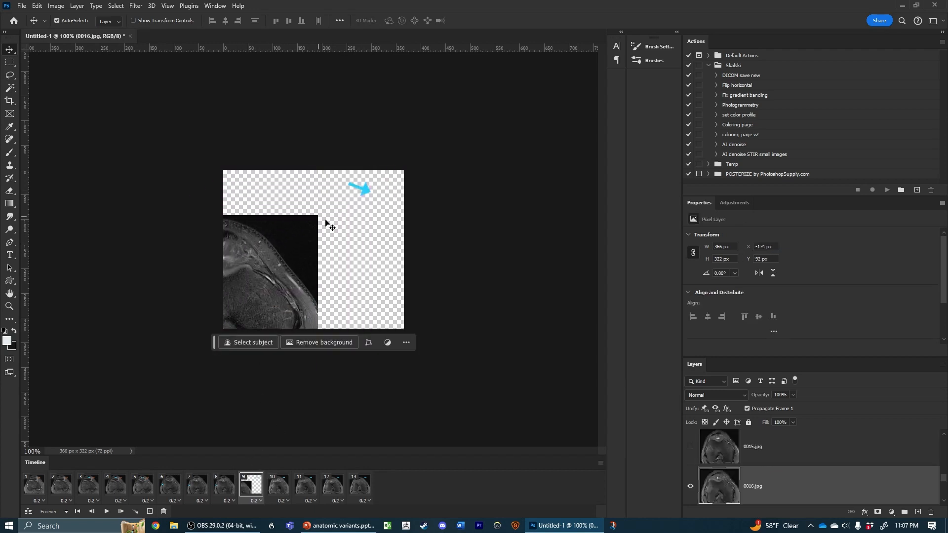
key("ctrl+z")
left_click_drag(370, 195, 257, 254)
Step: On frames 10, 11 and 12, move the blue arrow to the left edge of the femur
left_click(280, 490)
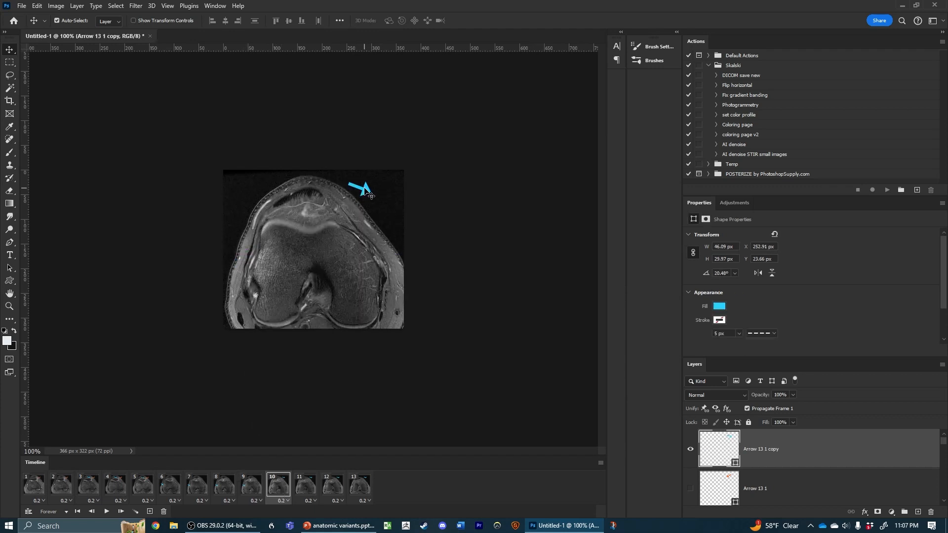
left_click_drag(365, 192, 253, 259)
left_click(306, 485)
left_click_drag(374, 193, 259, 271)
left_click(331, 489)
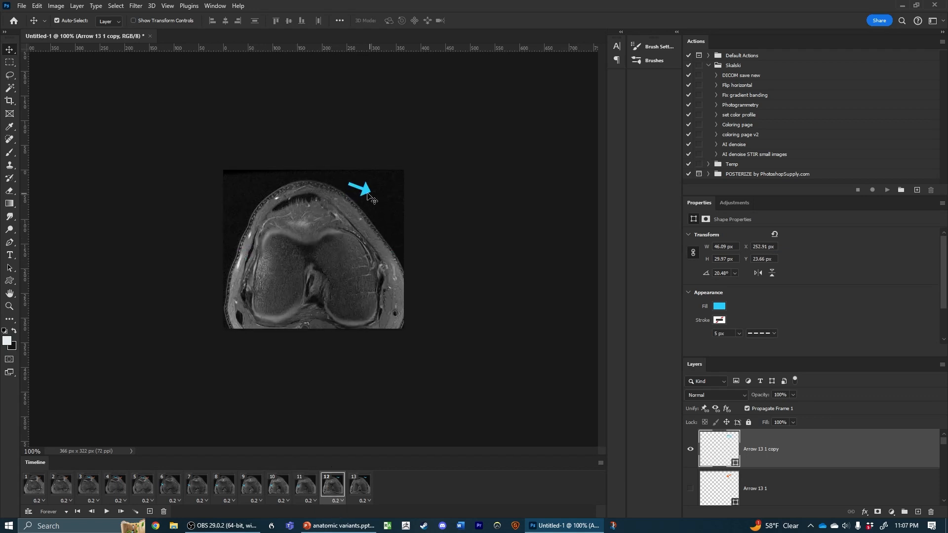
left_click_drag(373, 199, 254, 267)
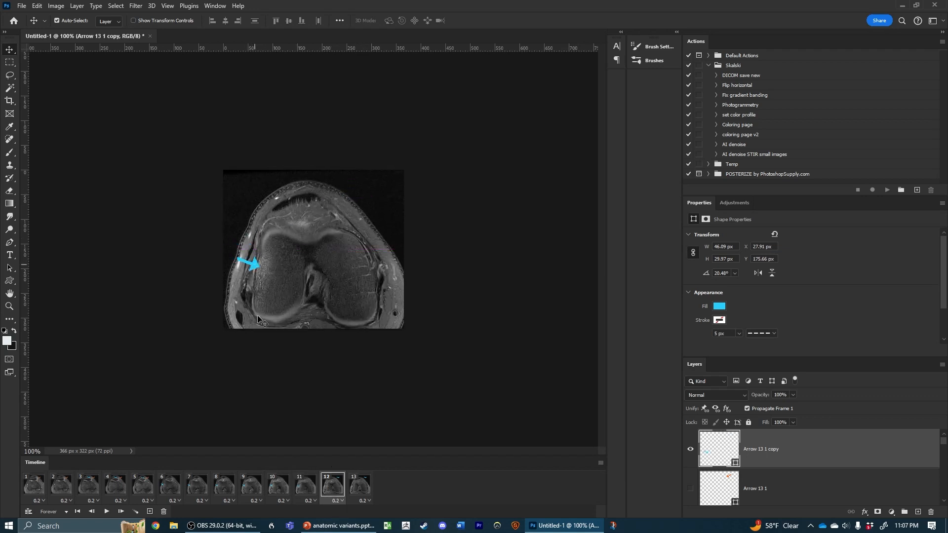
Step: Hide the blue arrow layer on frame 13 and play the animation to check the arrow positions
left_click(361, 486)
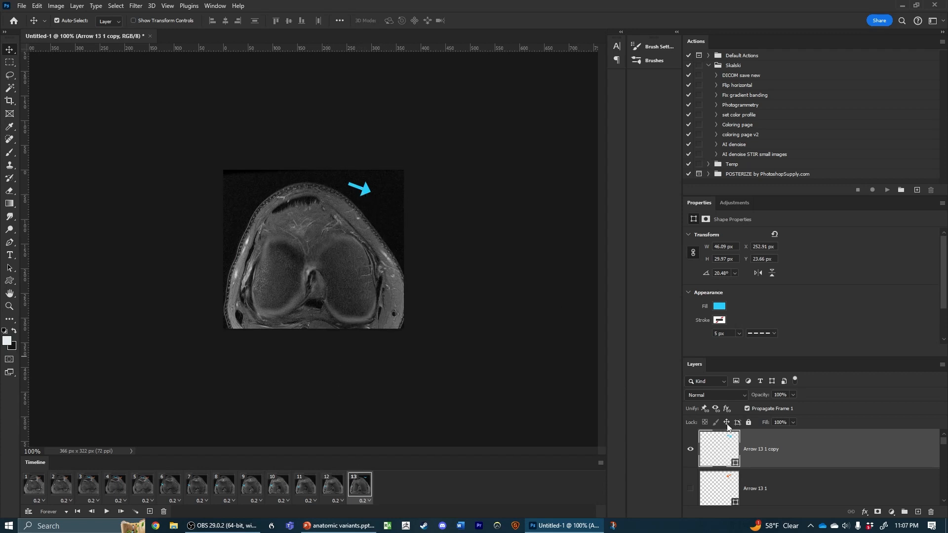
left_click(690, 450)
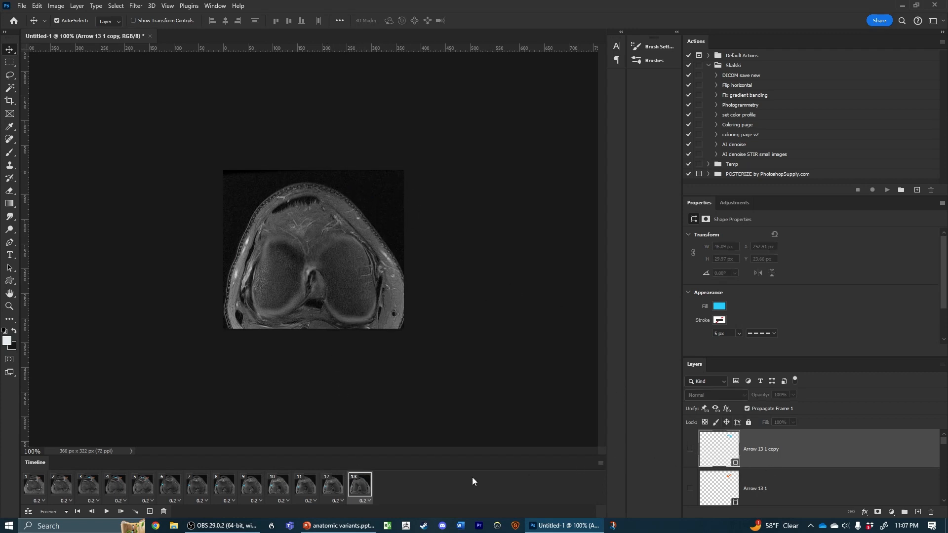
left_click(107, 513)
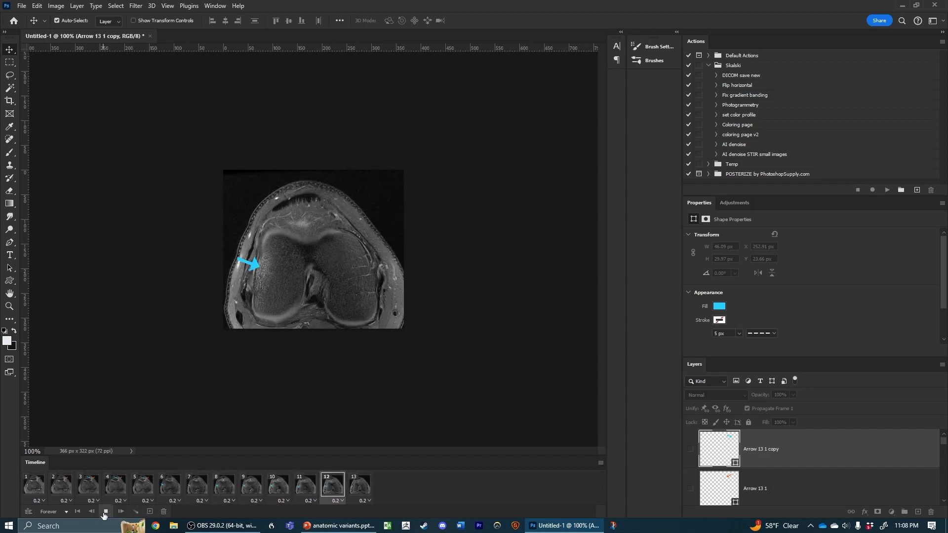
left_click(106, 512)
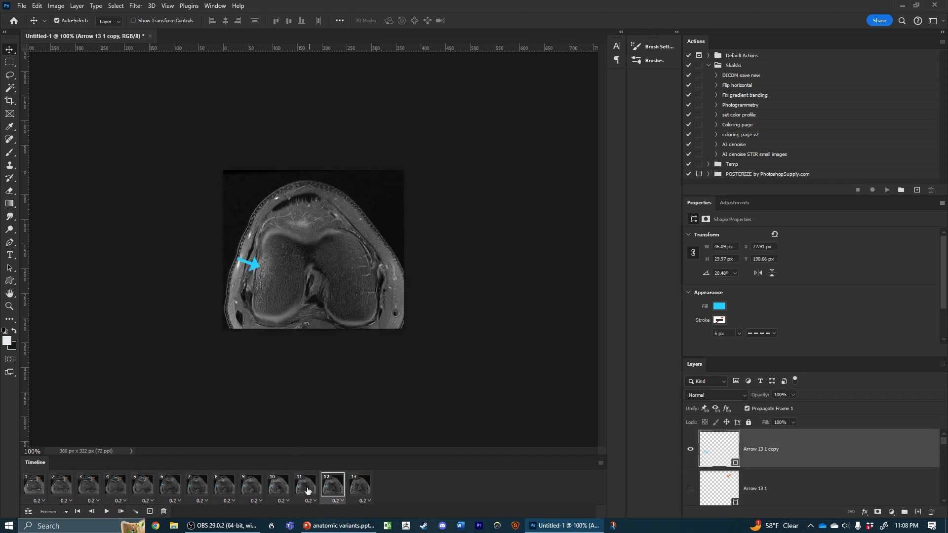
Step: On frame 11, raise the blue arrow slightly to about Y 176 px and replay the animation
left_click(307, 490)
left_click_drag(255, 275, 256, 268)
left_click(107, 512)
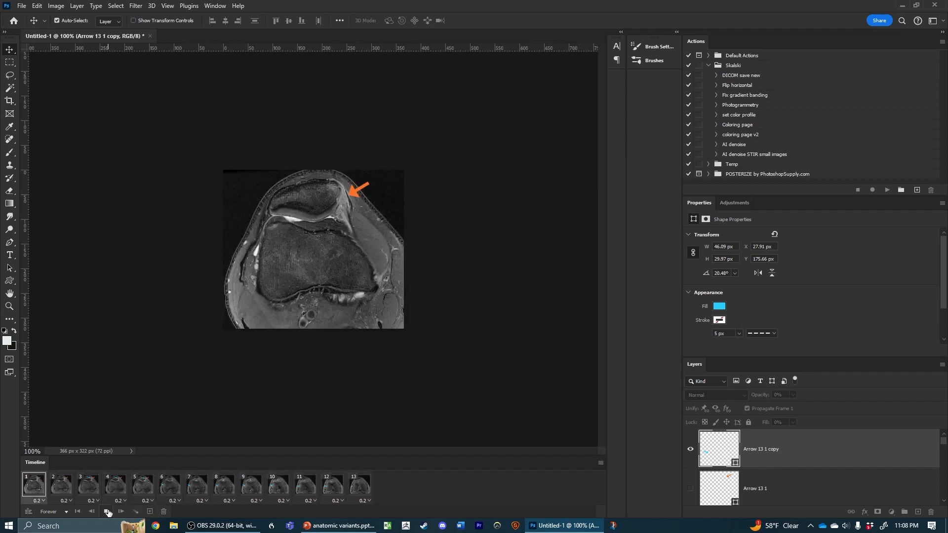
left_click(108, 512)
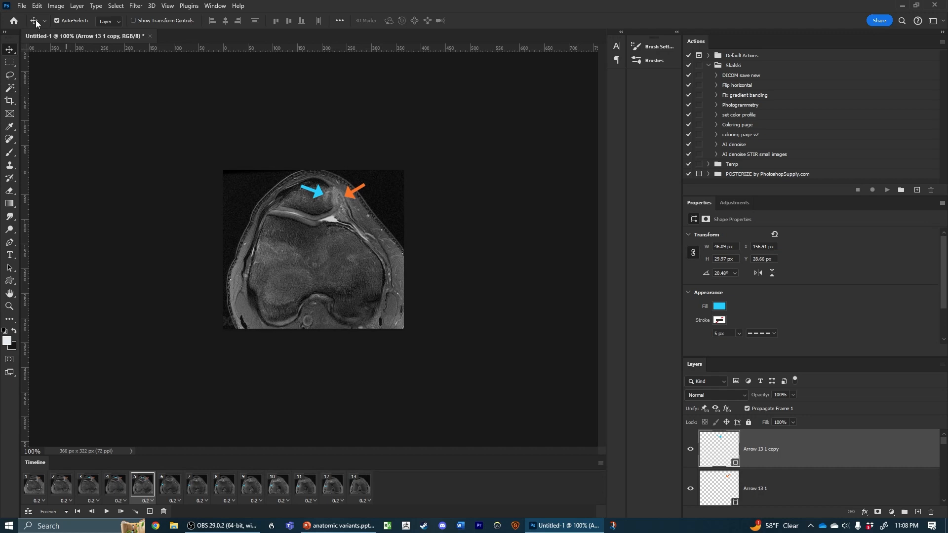
left_click(22, 5)
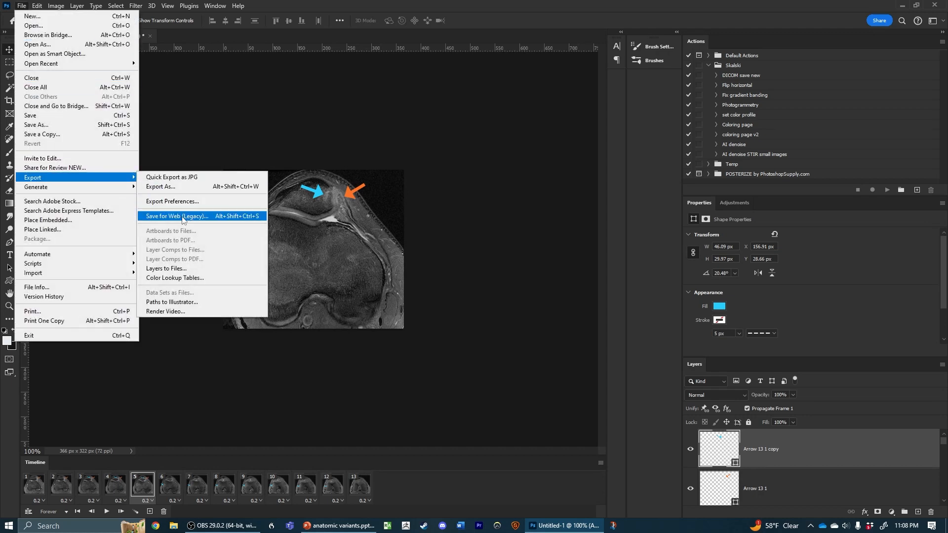
left_click(189, 217)
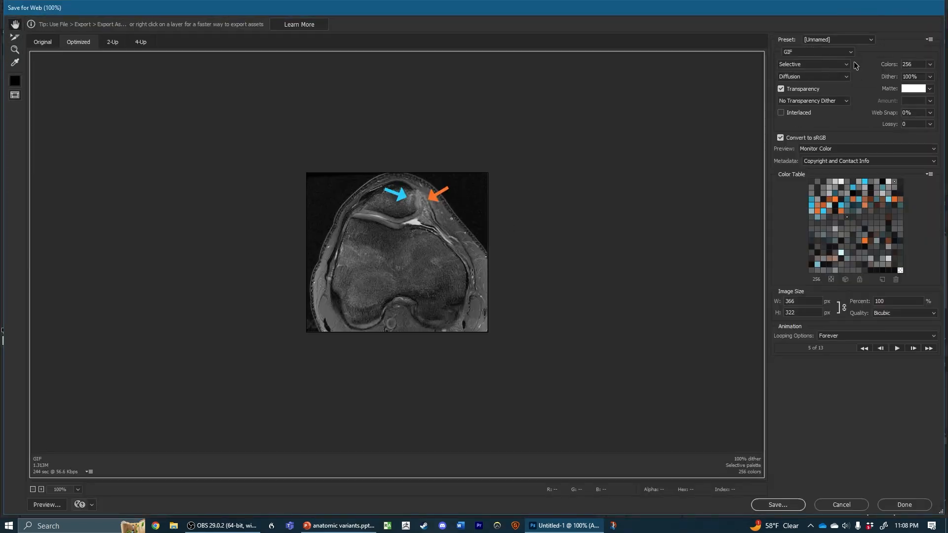
left_click(815, 50)
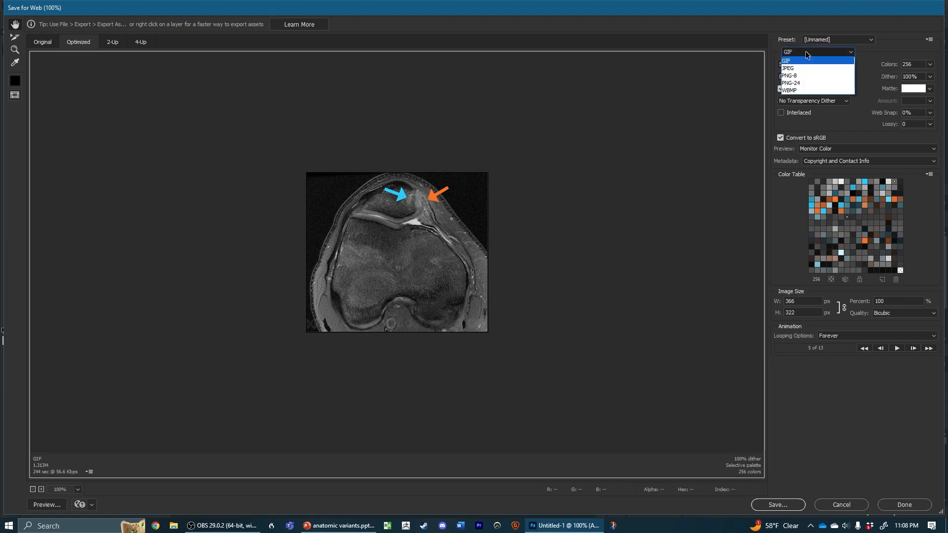
left_click(799, 58)
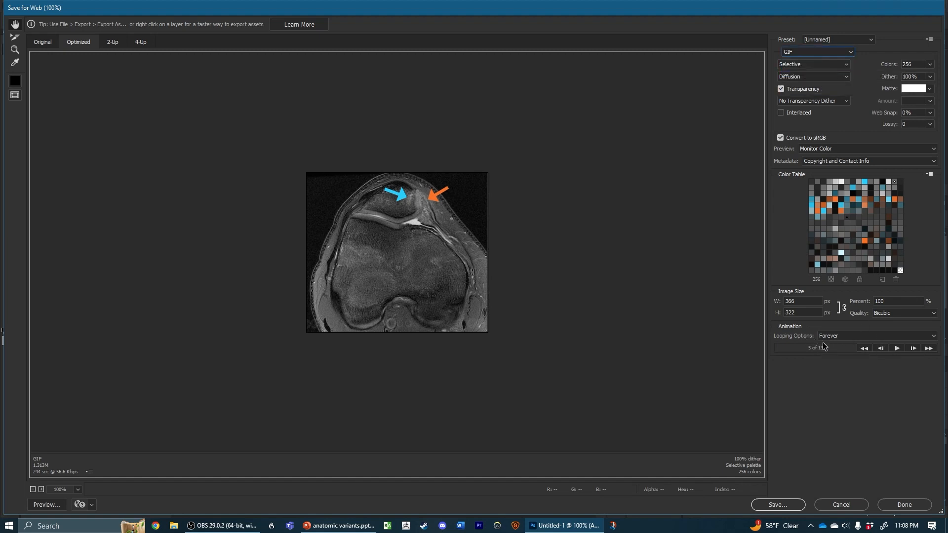
left_click(861, 505)
Step: Preview the playback speed, and set the delay of all 13 frames to 0.3 seconds
left_click(107, 511)
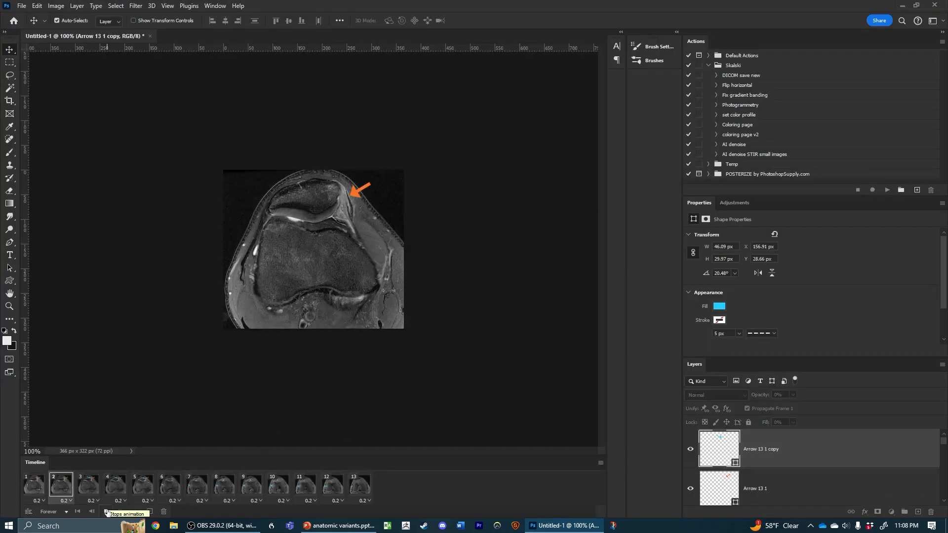
left_click(107, 511)
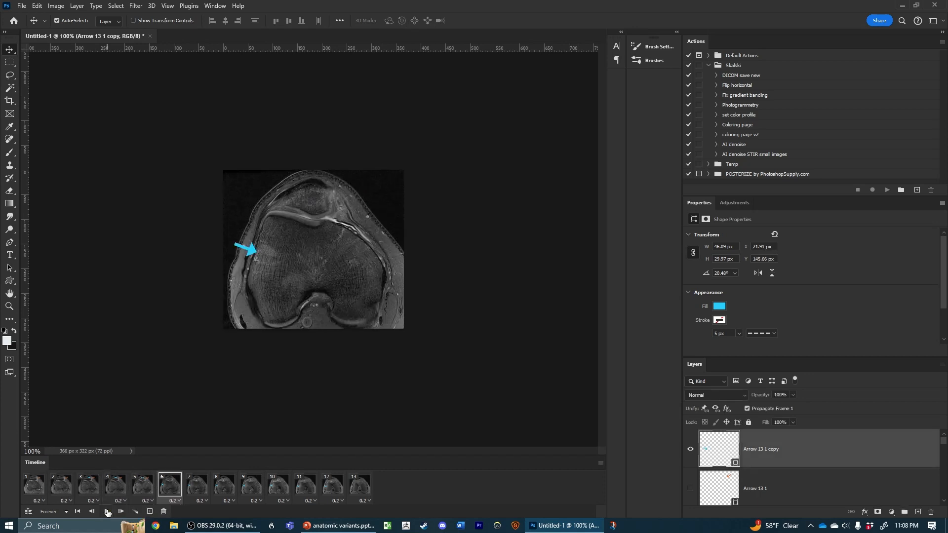
left_click(37, 492)
left_click(368, 503)
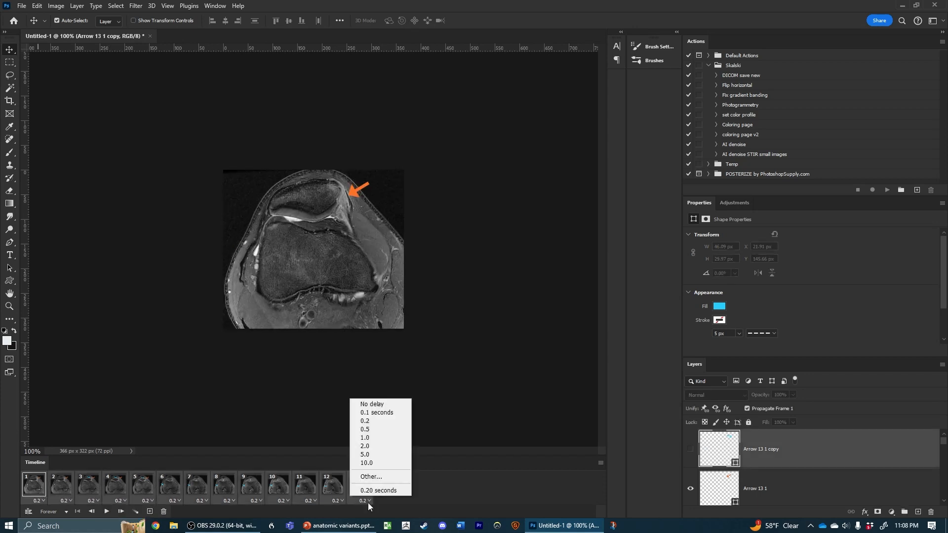
left_click(368, 502)
left_click(369, 503)
left_click(371, 476)
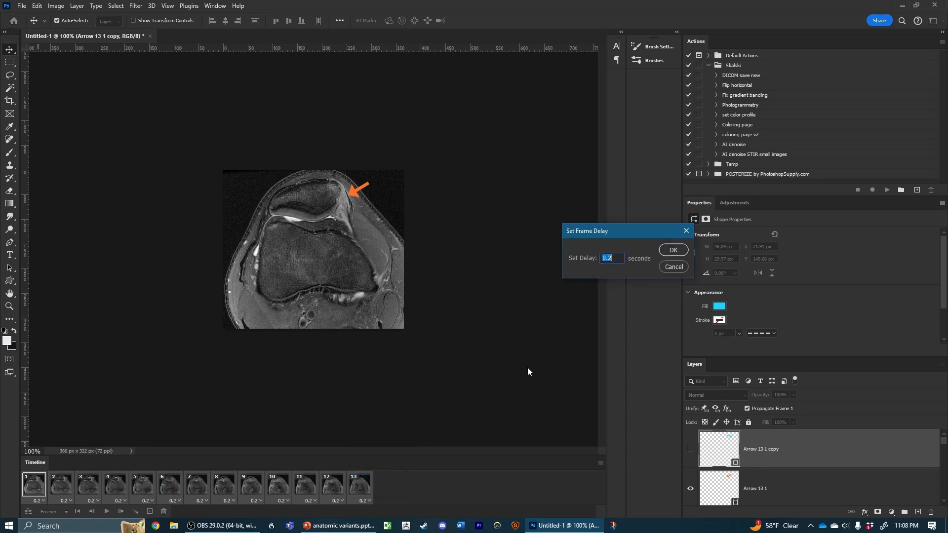
type("0.3")
key("Return")
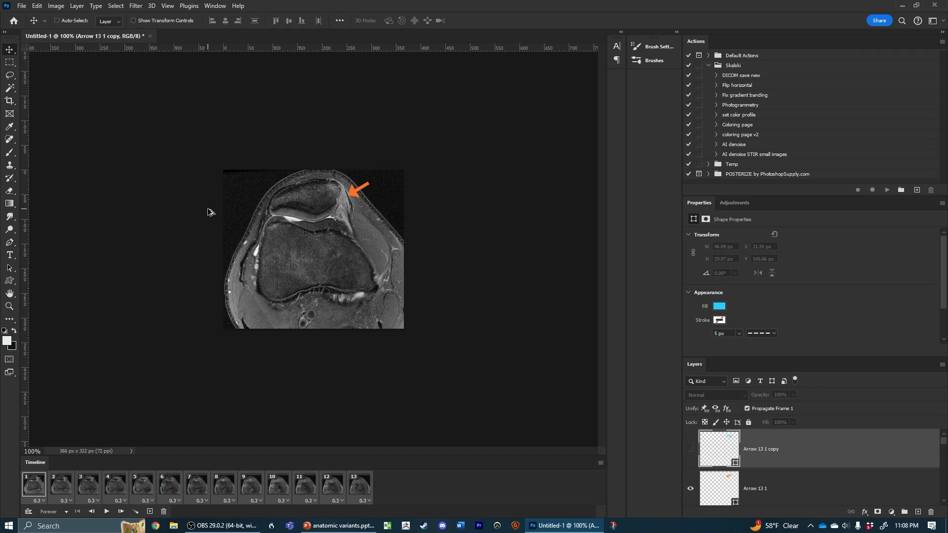
Step: Export the animation as a GIF with Save for Web
key("ctrl+alt+shift+s")
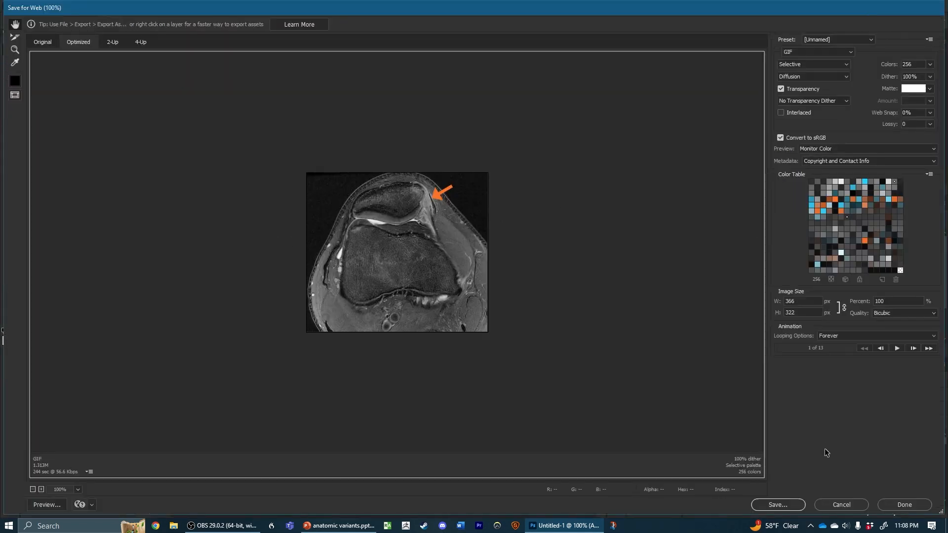
left_click(798, 508)
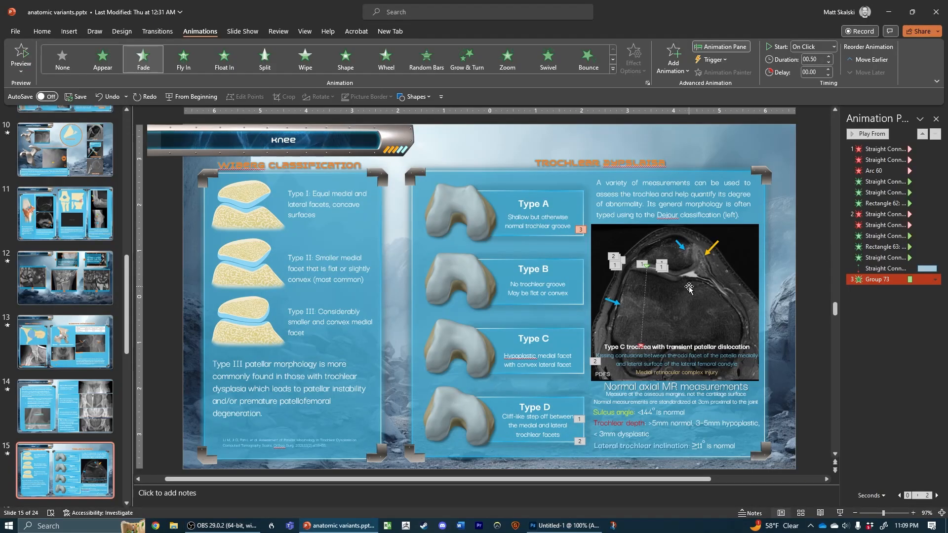
Step: In the PowerPoint file anatomic variants.pptx, move the annotated Type C trochlea MRI group on slide 15 off the measurement image
left_click_drag(699, 294, 404, 254)
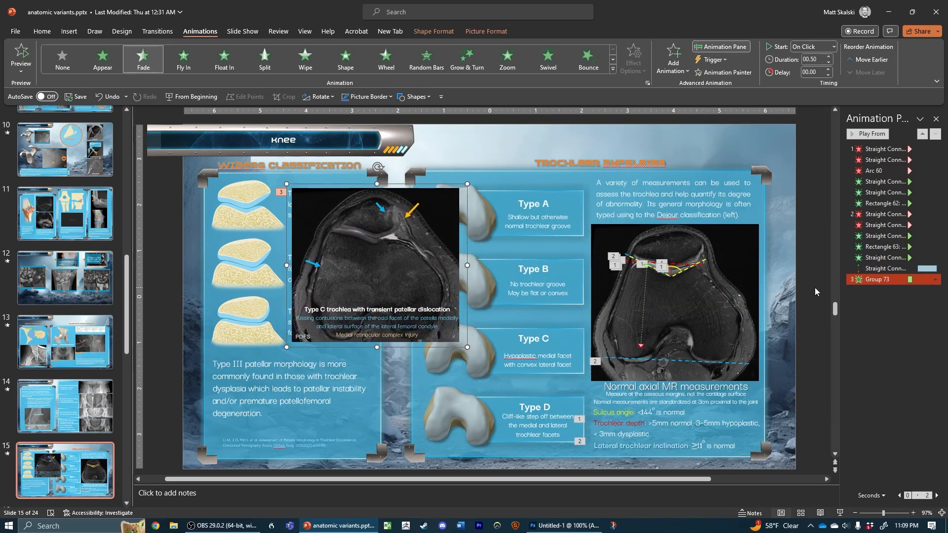